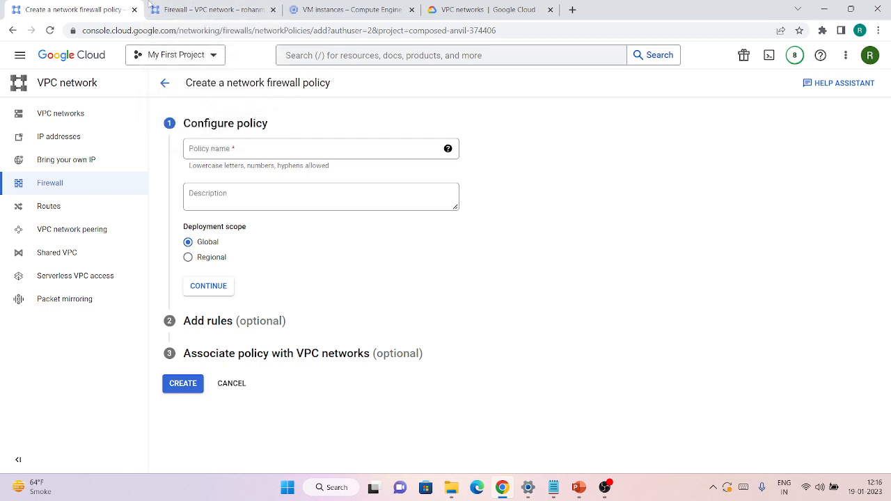
Switch to the organization's Firewall page and start creating a firewall policy there.
left_click(237, 9)
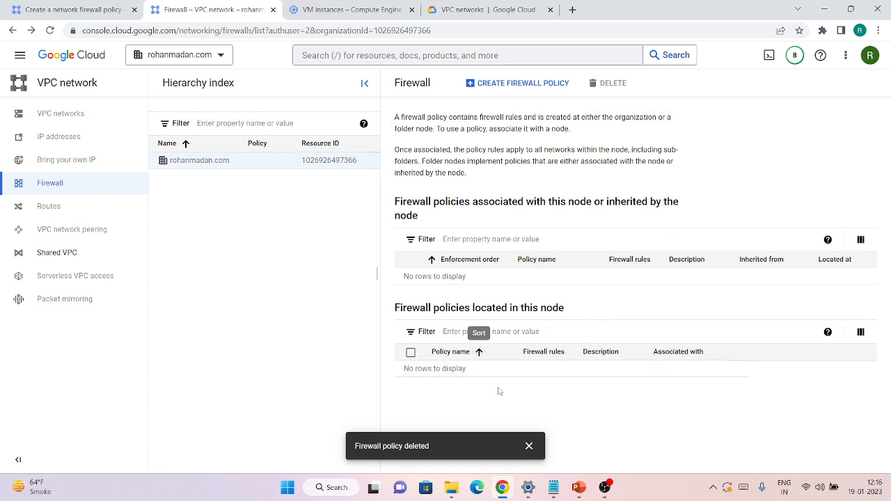
left_click(528, 447)
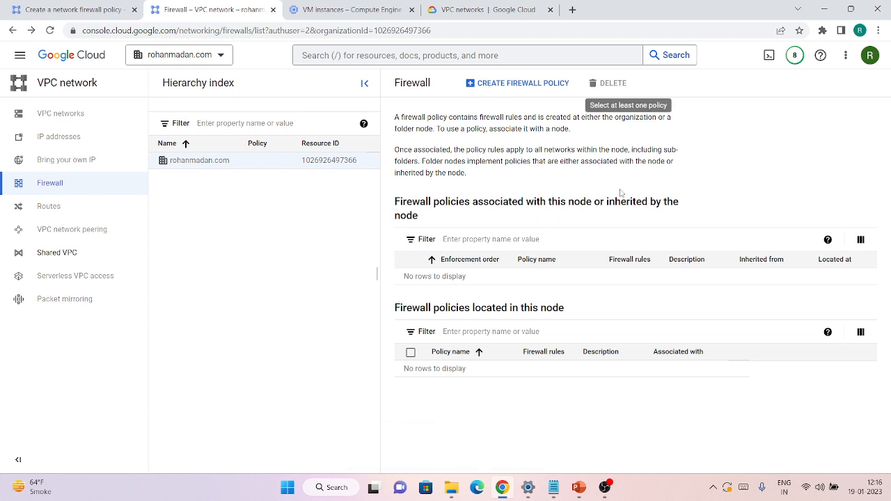
left_click(513, 93)
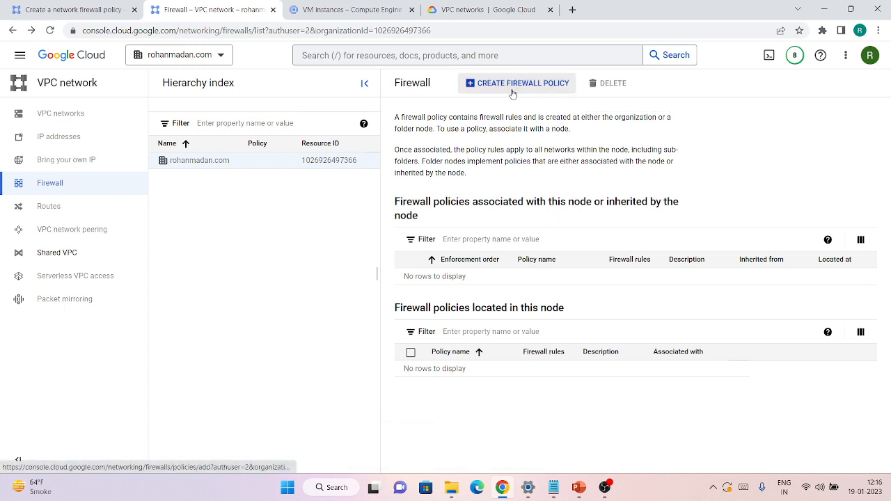
Name the firewall policy my-first-policy, leave its description empty, and continue to the rules section.
left_click(222, 150)
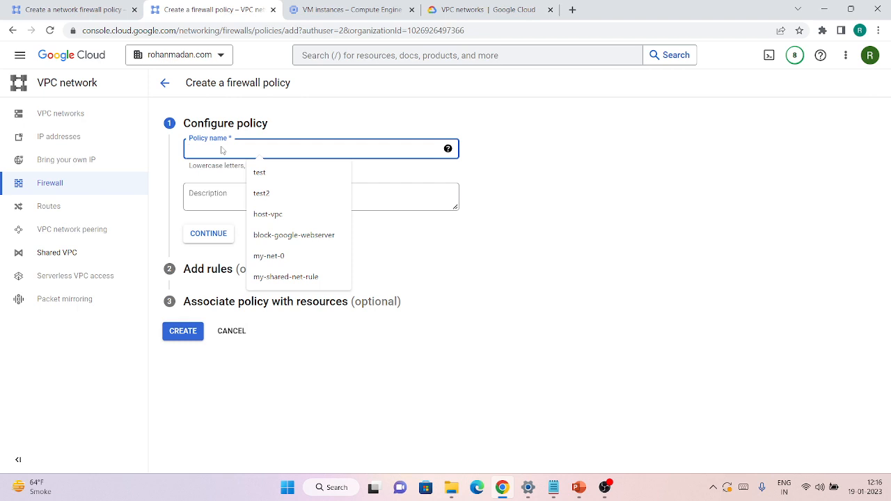
left_click(531, 157)
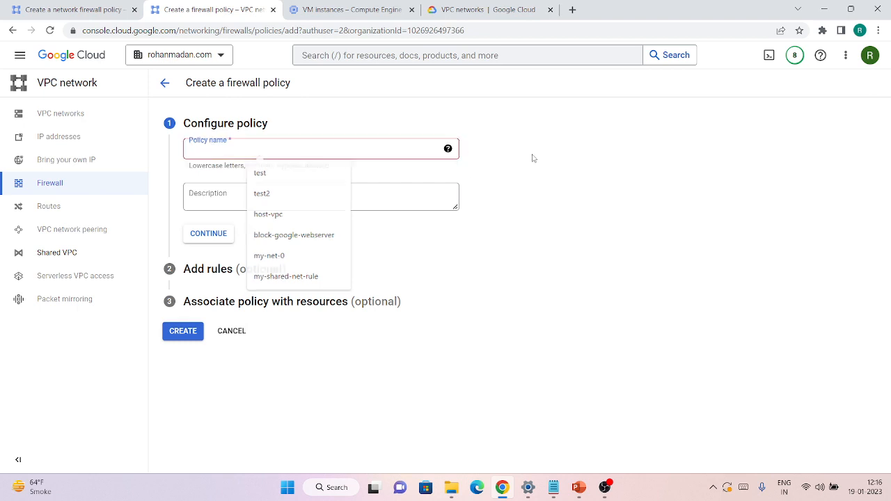
left_click(346, 147)
type("my-")
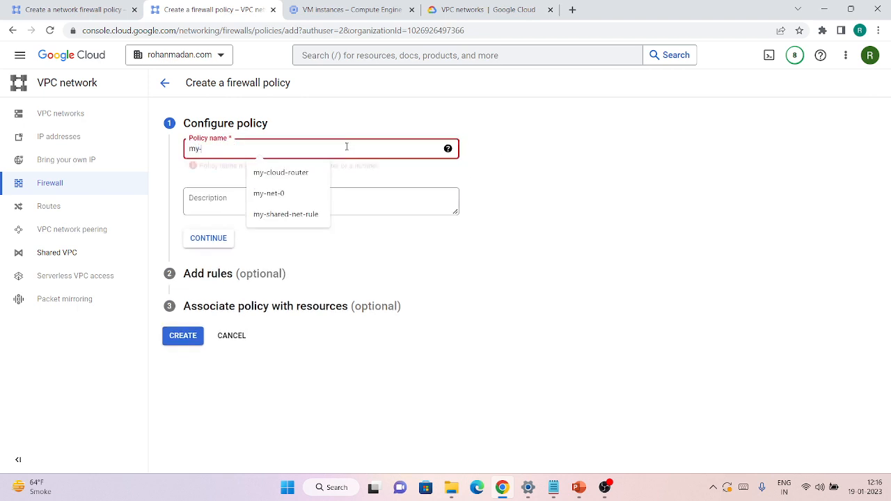
type("first-pol")
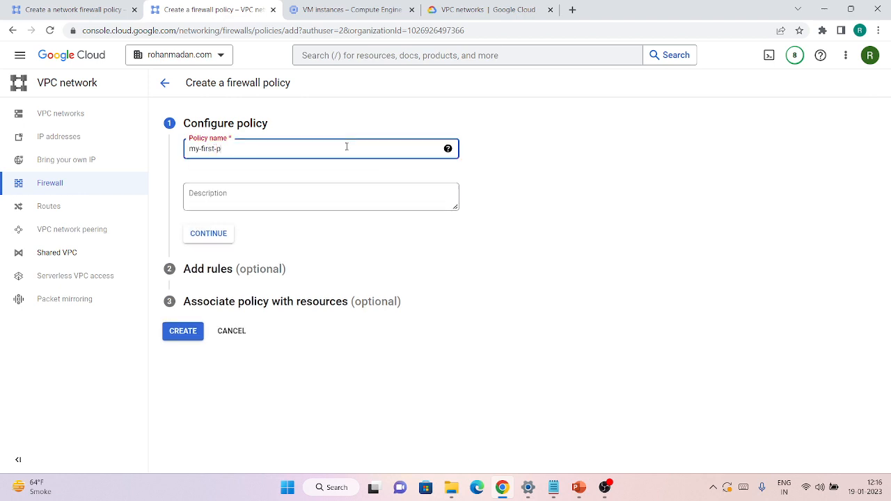
key("Tab")
key("Tab")
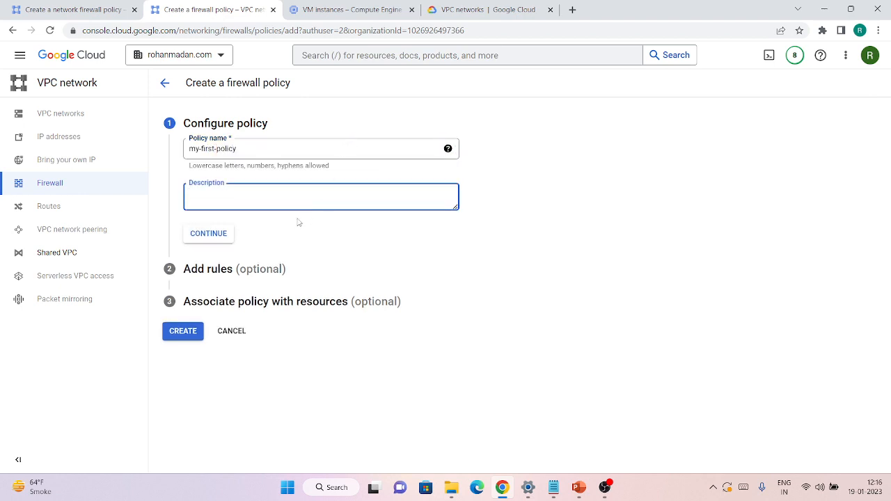
left_click(220, 238)
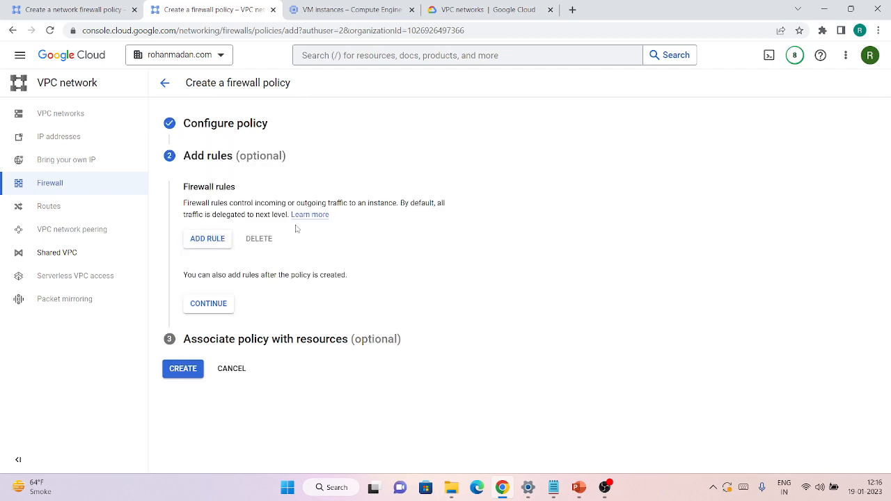
Start a new firewall rule in the policy and set its action on match to Allow.
left_click(189, 242)
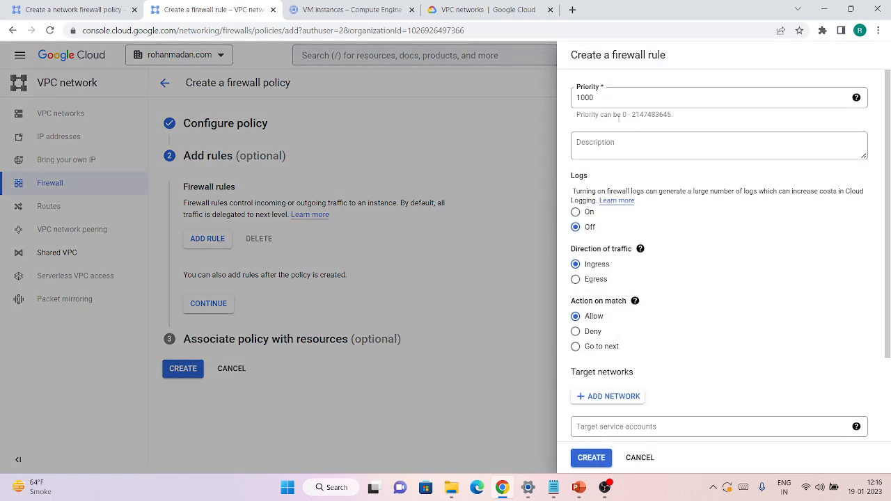
left_click_drag(578, 115, 670, 116)
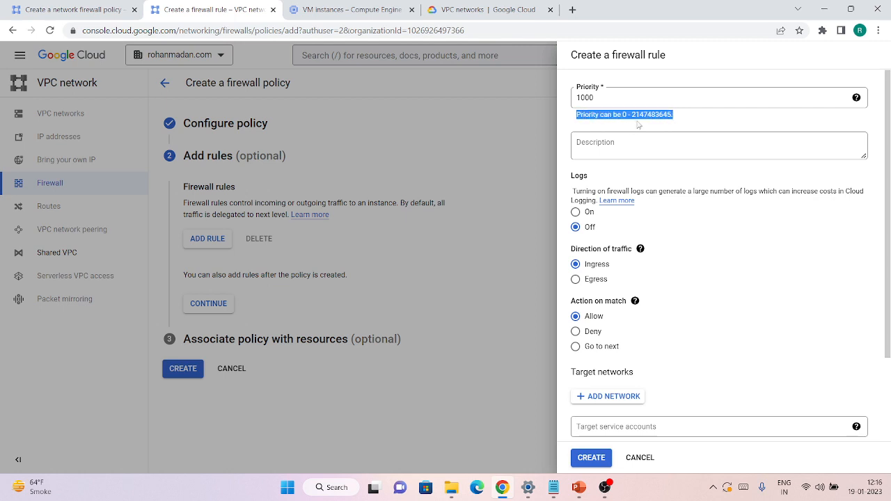
left_click(701, 123)
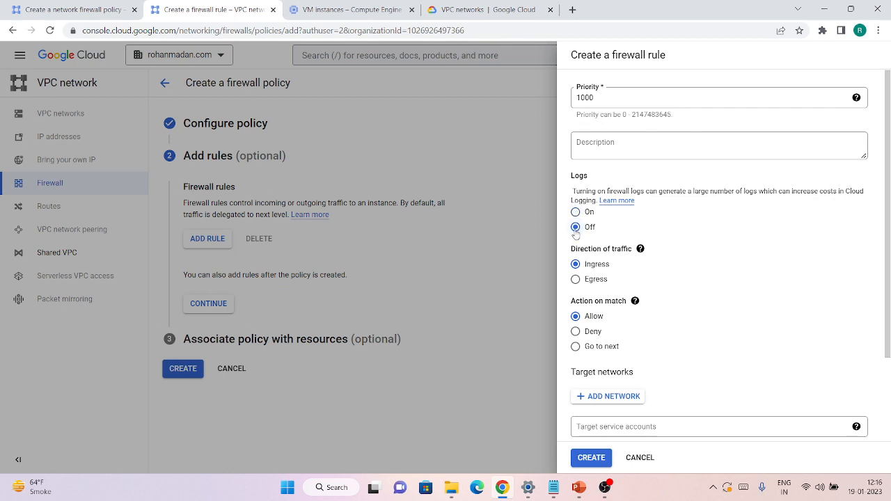
scroll(823, 291, "down", 1)
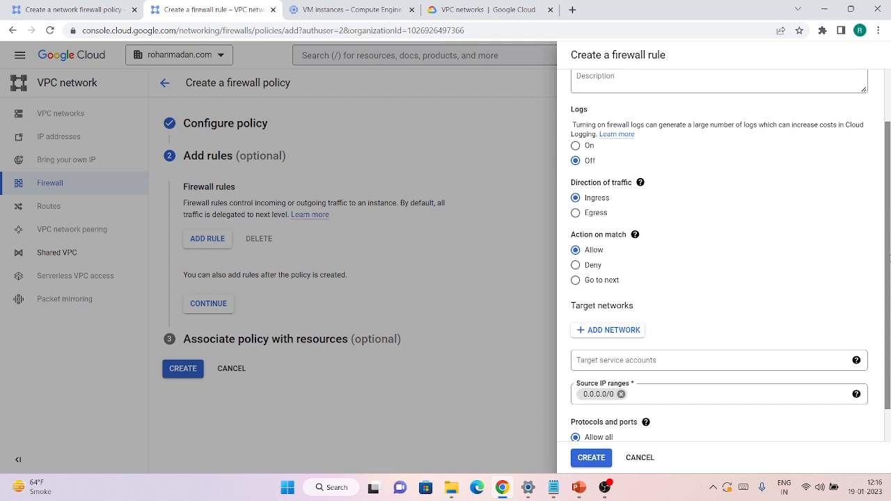
left_click_drag(888, 258, 888, 295)
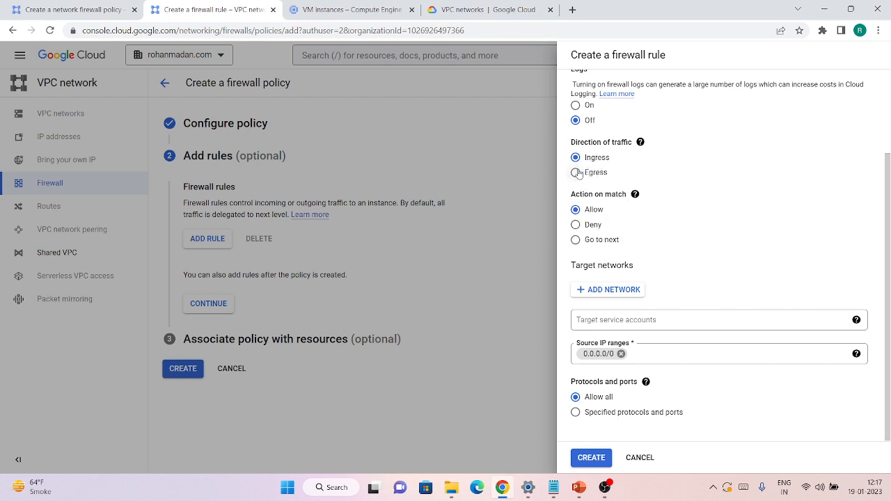
left_click(577, 225)
left_click(581, 240)
left_click(576, 210)
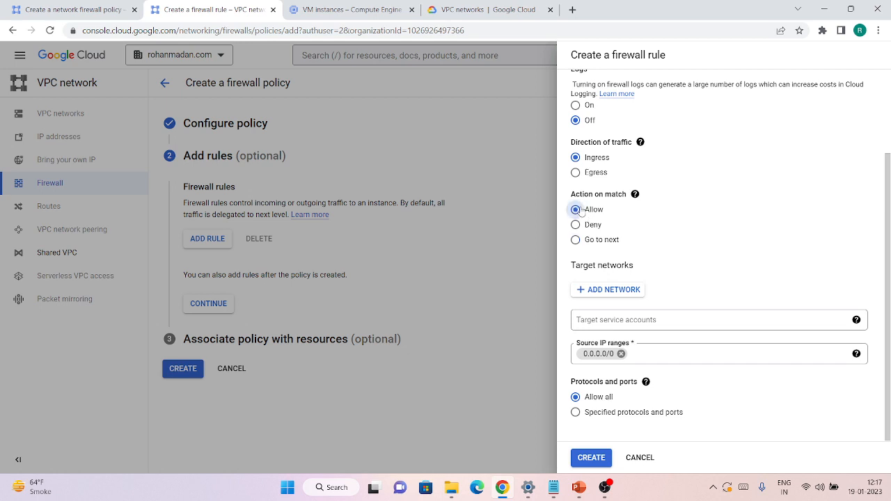
left_click(596, 328)
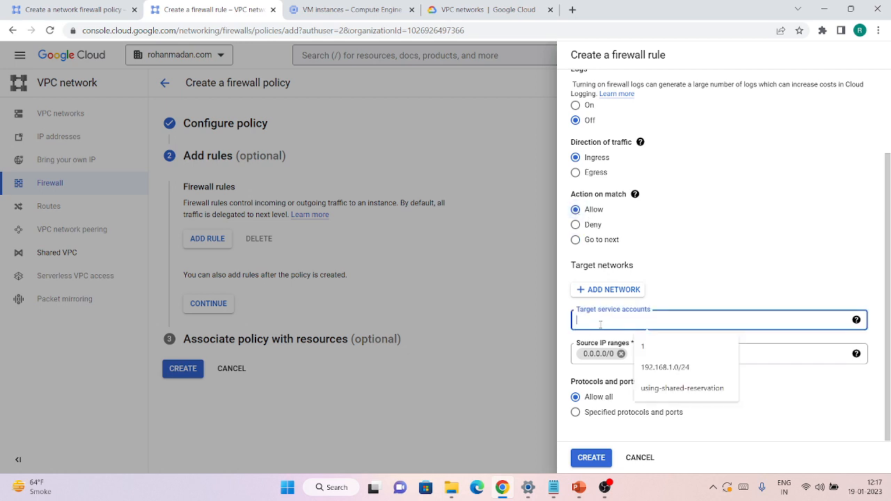
left_click(701, 307)
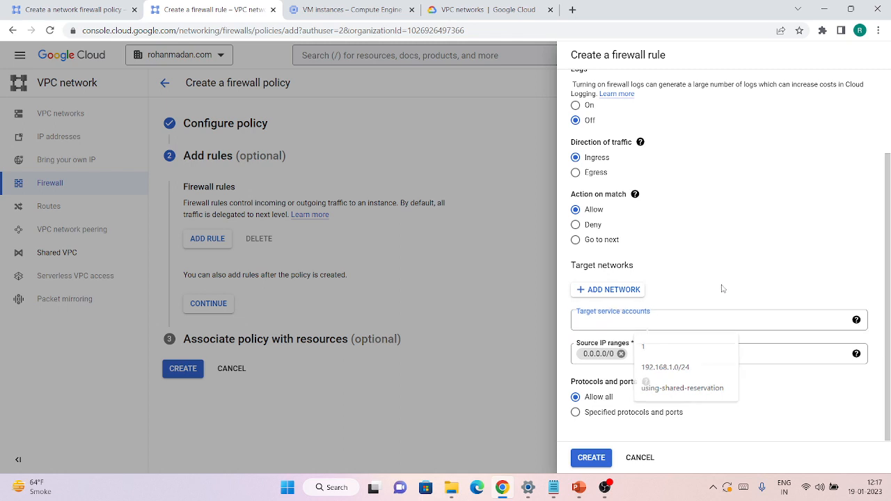
left_click(601, 295)
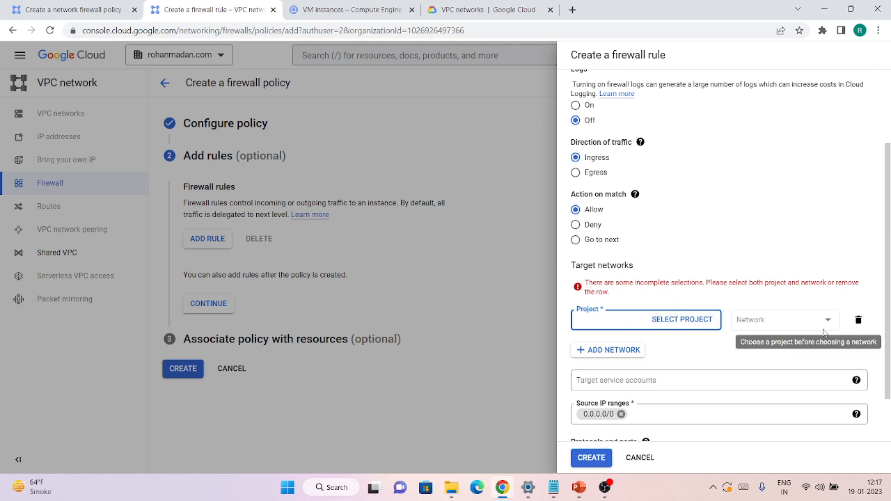
left_click(857, 319)
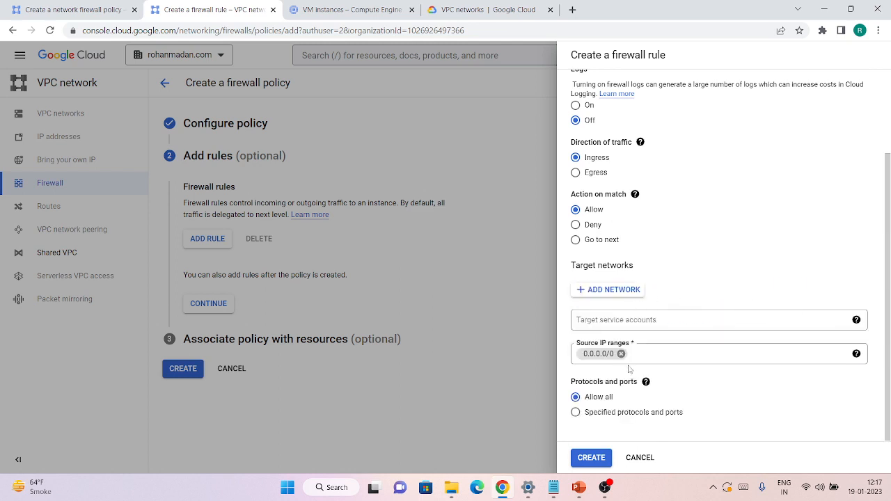
Clear the rule's source IP range and enter 0.0.0.0/0.
left_click(621, 354)
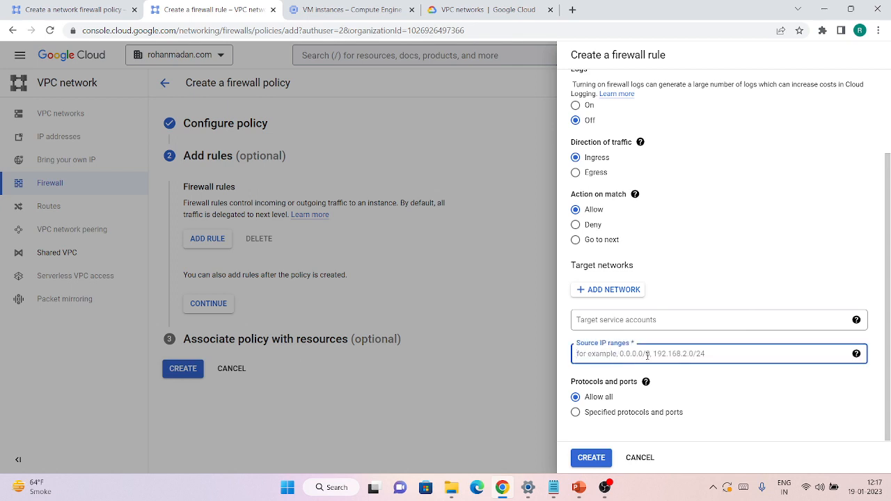
type("0.0.0.0/0")
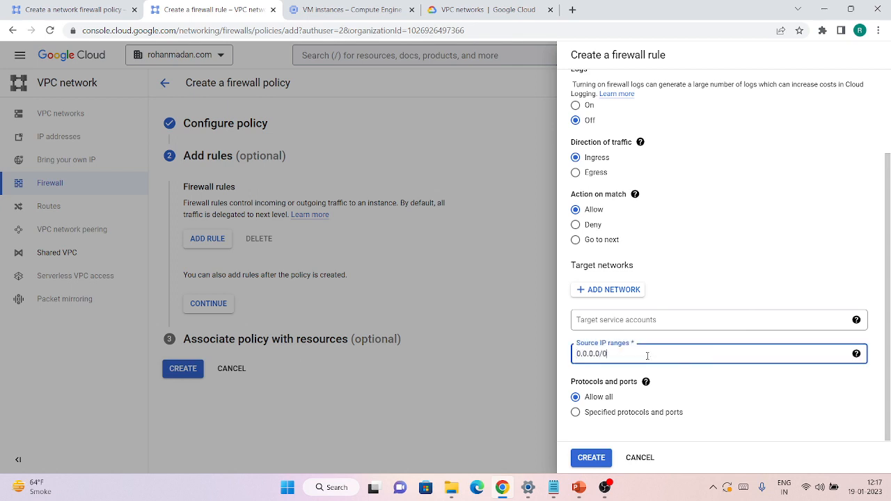
left_click(698, 385)
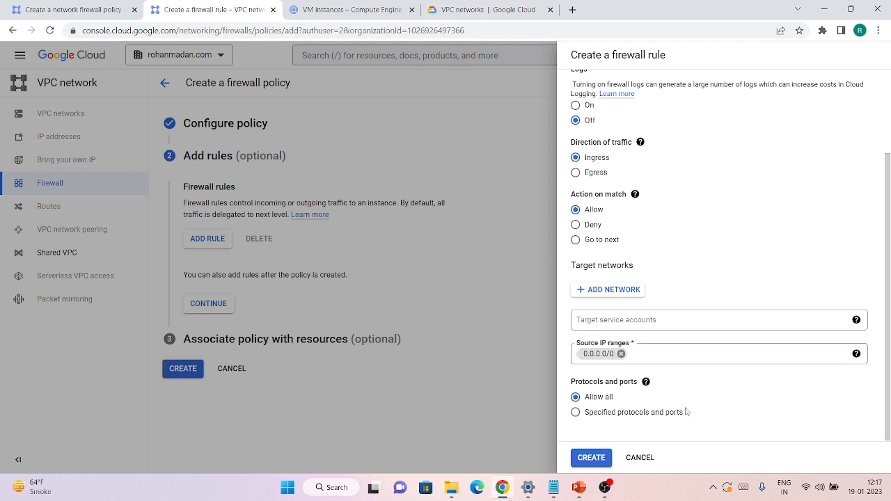
Restrict the rule to the specified protocol TCP on port 80 and create the rule.
left_click(607, 415)
scroll(606, 390, "down", 3)
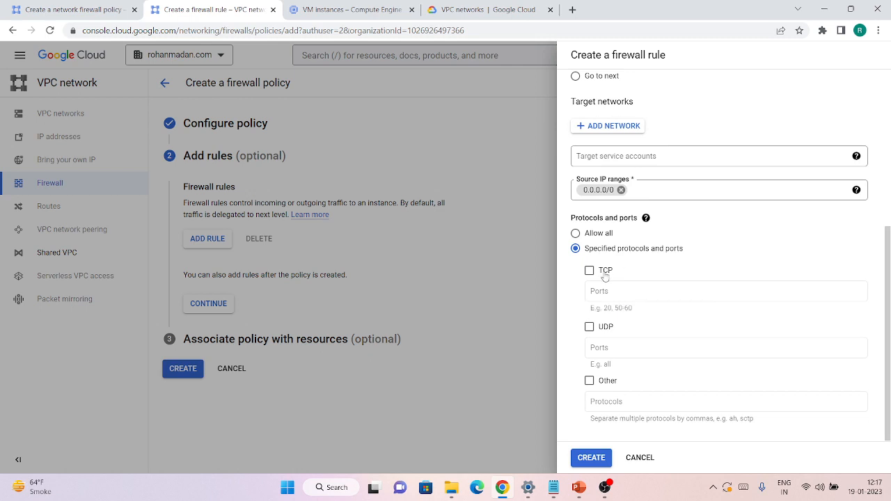
left_click(589, 271)
left_click(598, 294)
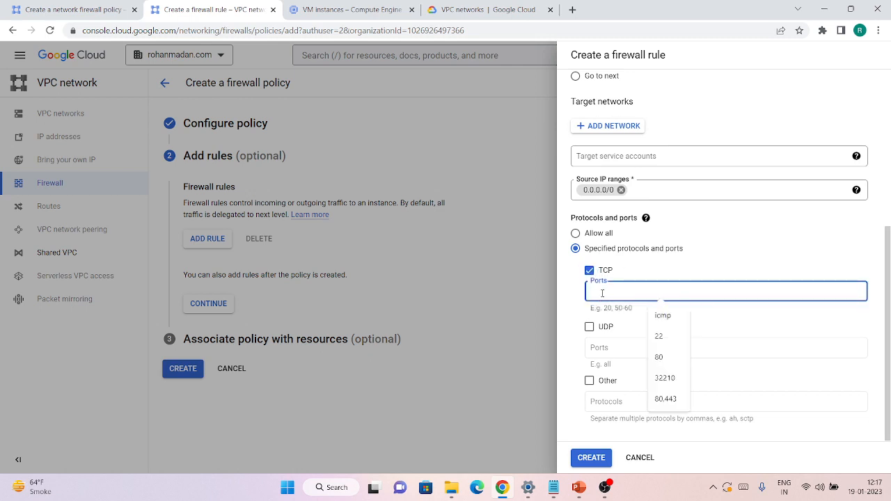
type("80")
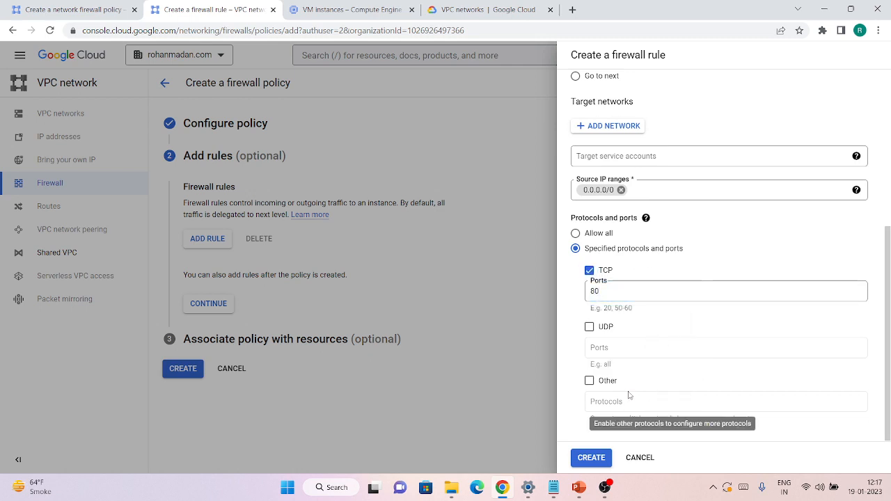
left_click(591, 458)
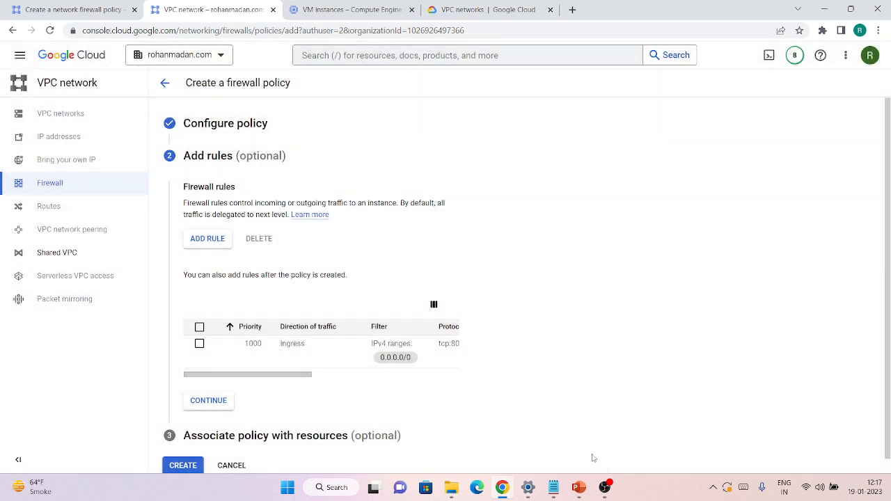
left_click_drag(297, 377, 439, 382)
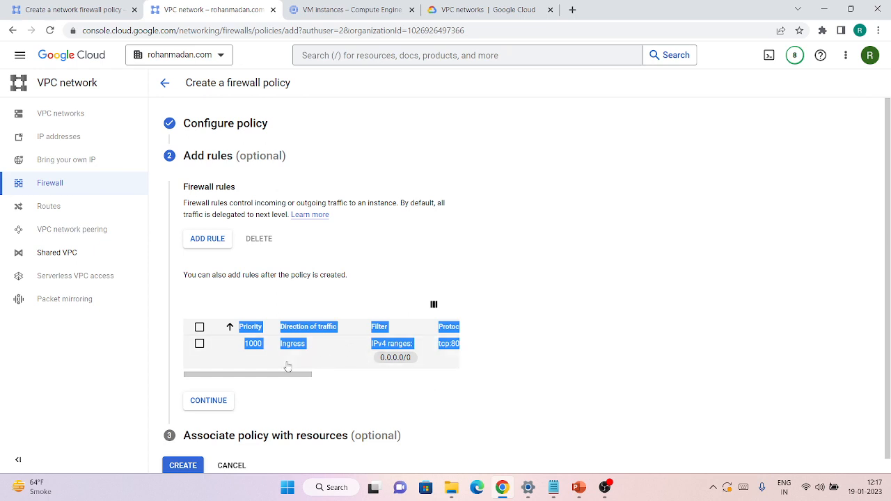
left_click_drag(283, 378, 262, 278)
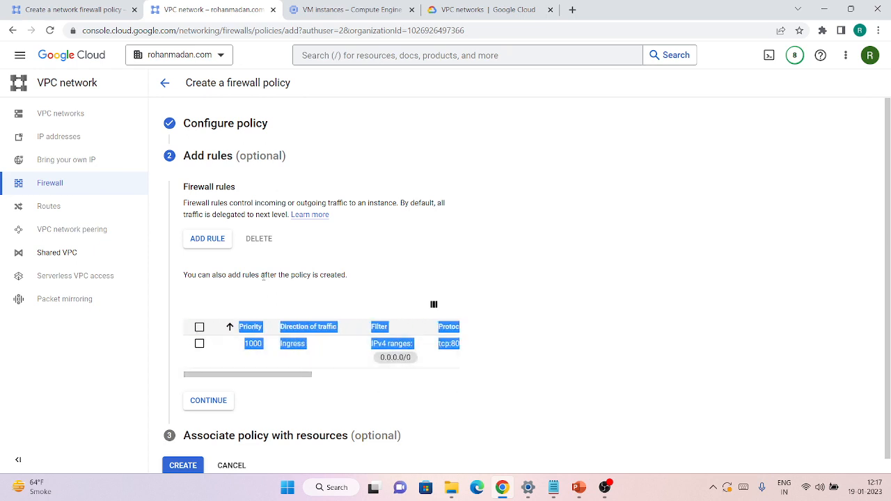
left_click(246, 271)
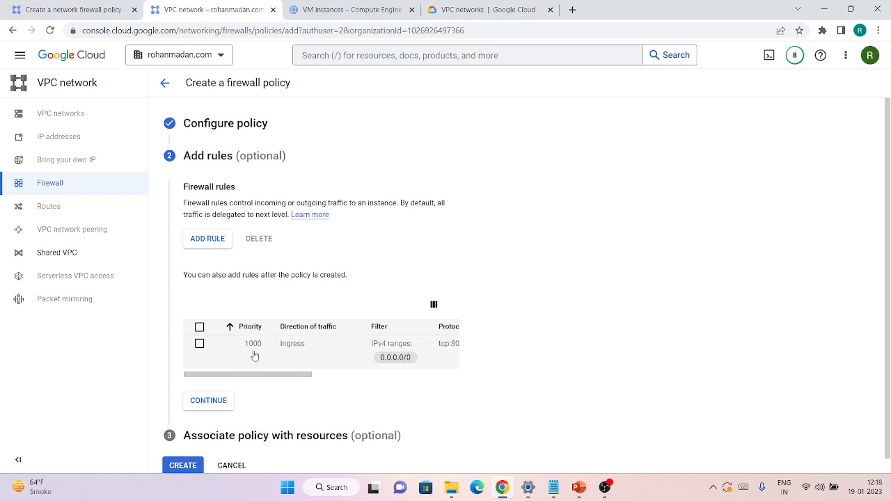
Start a second firewall rule in the policy, restrict it to TCP port 443, and try to create it.
left_click(209, 240)
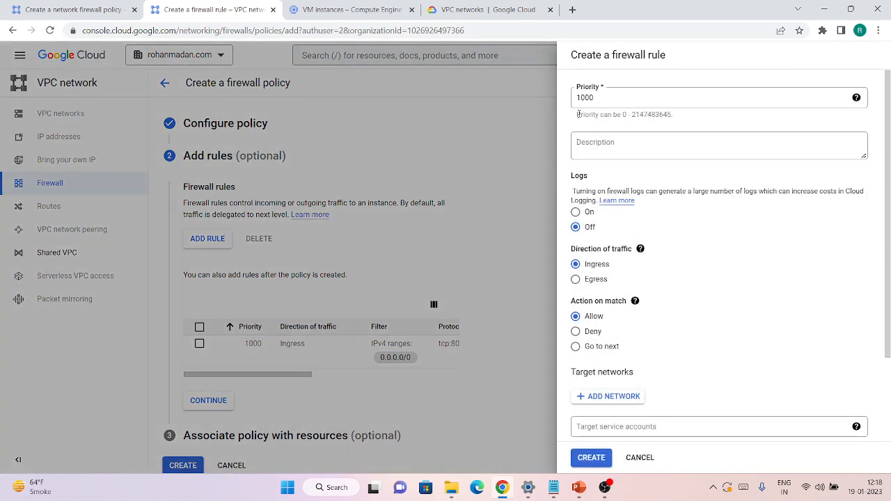
left_click(620, 159)
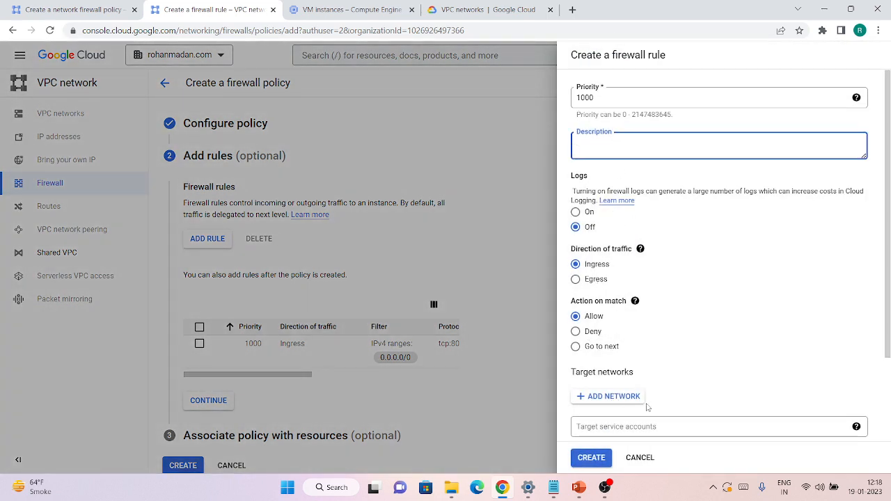
scroll(648, 407, "down", 3)
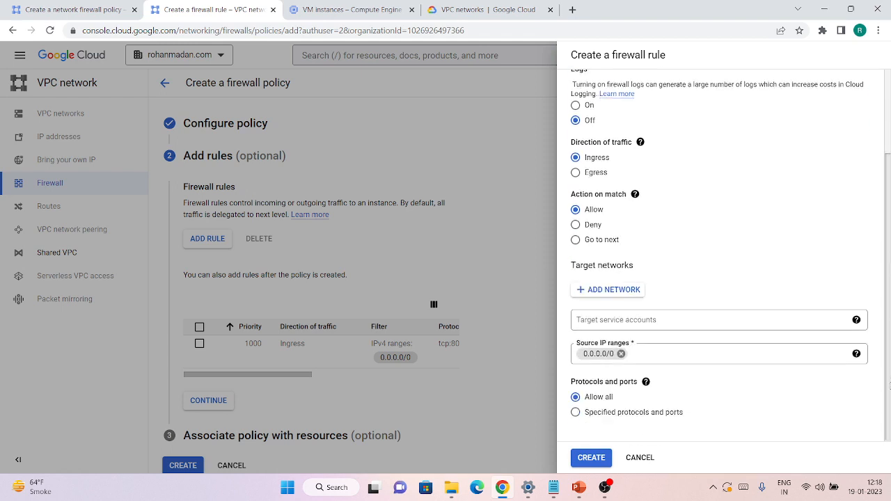
left_click(588, 415)
scroll(608, 412, "down", 2)
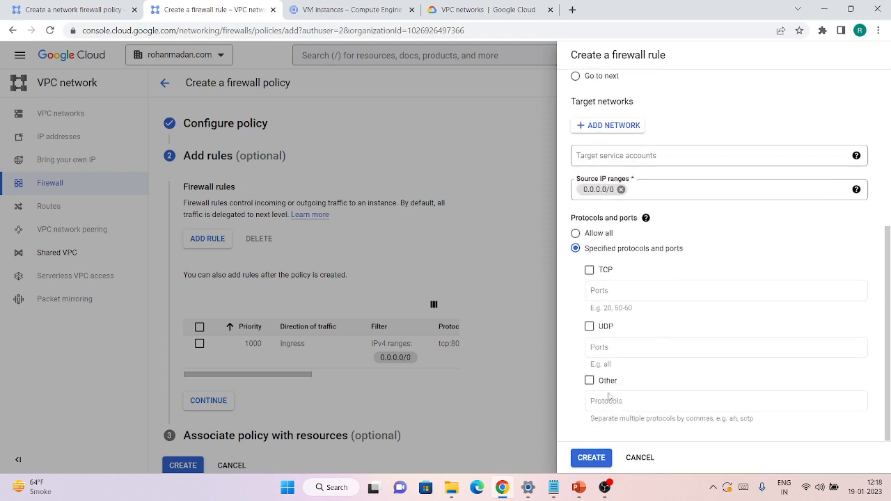
left_click(589, 270)
left_click(604, 291)
type("443")
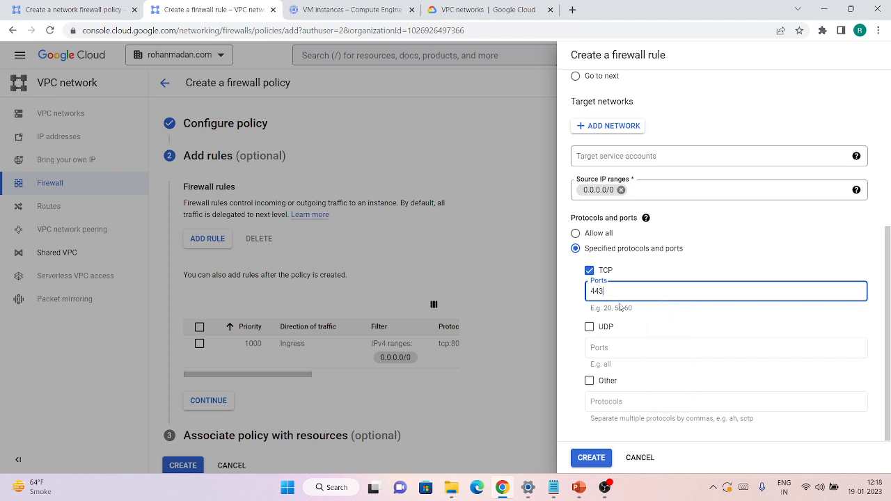
left_click(591, 457)
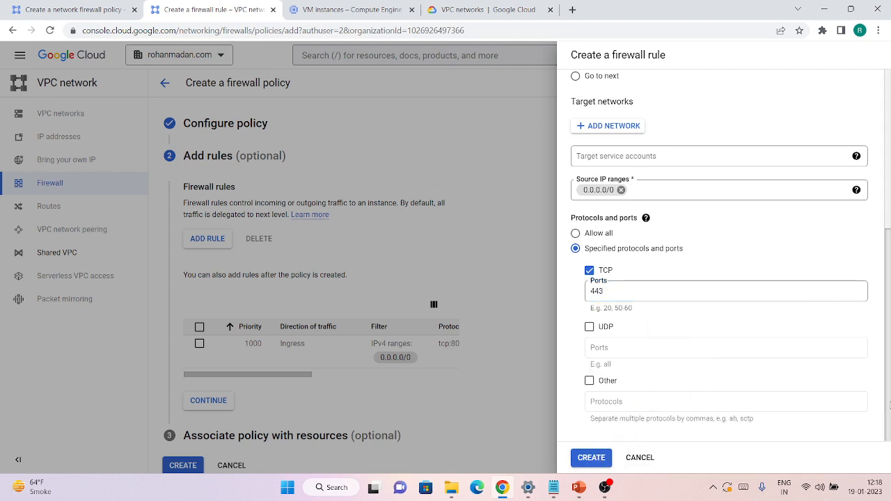
Set the port 443 rule's priority to 2000 and create the rule.
scroll(873, 224, "up", 5)
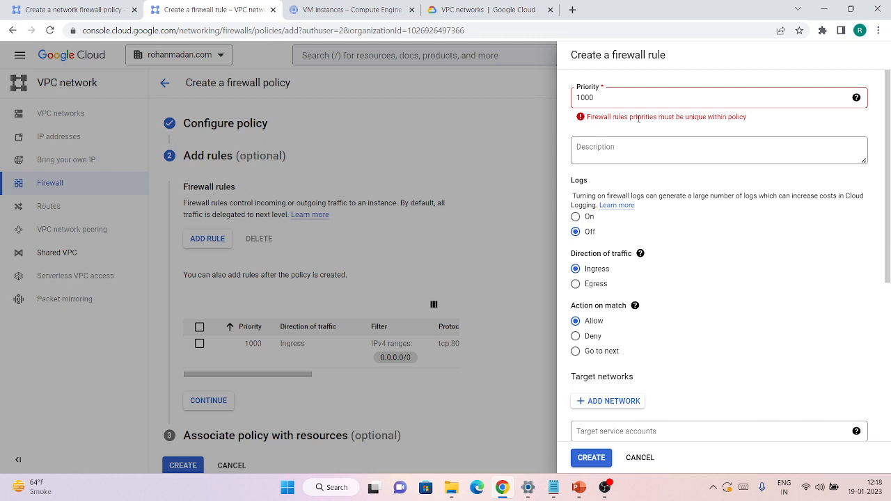
double_click(606, 100)
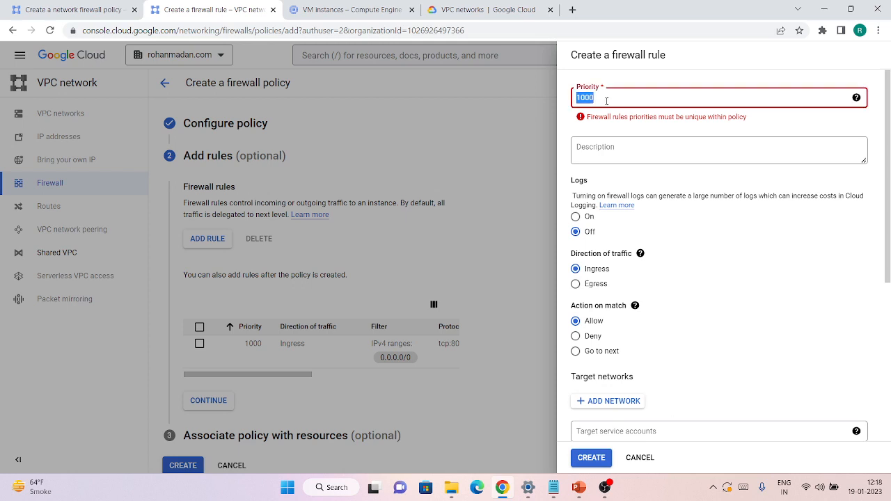
type("2000")
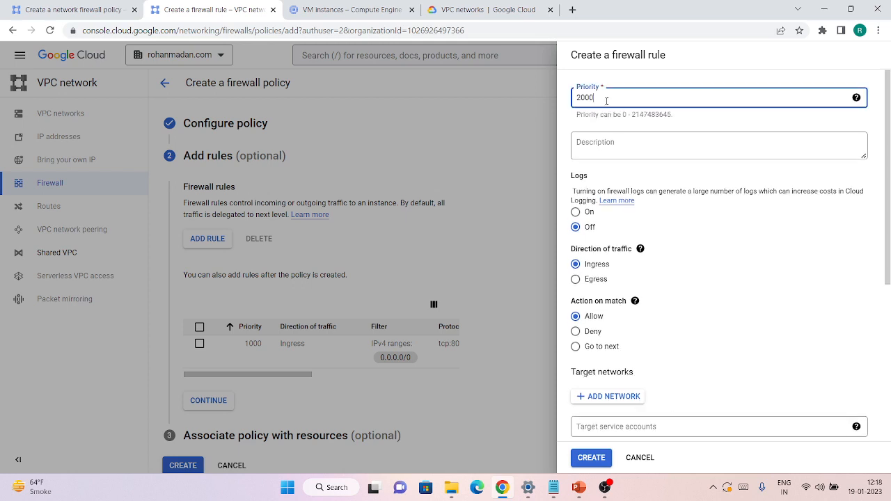
scroll(720, 265, "down", 4)
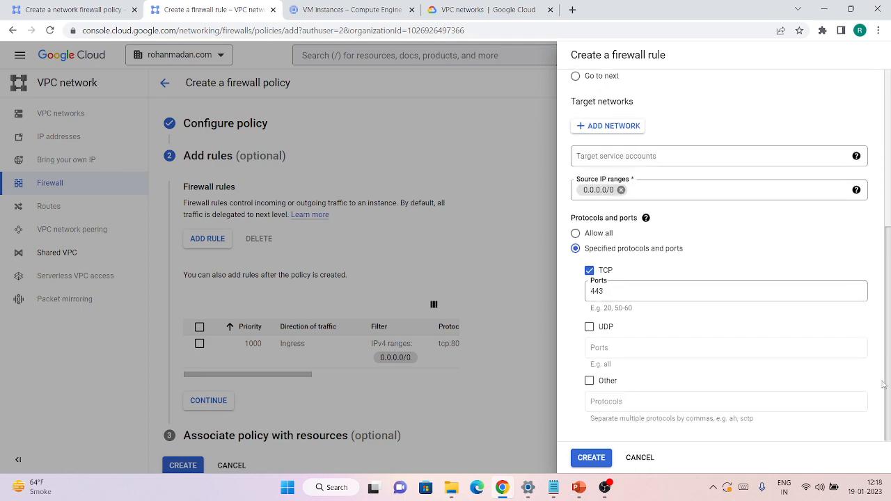
mouse_move(582, 491)
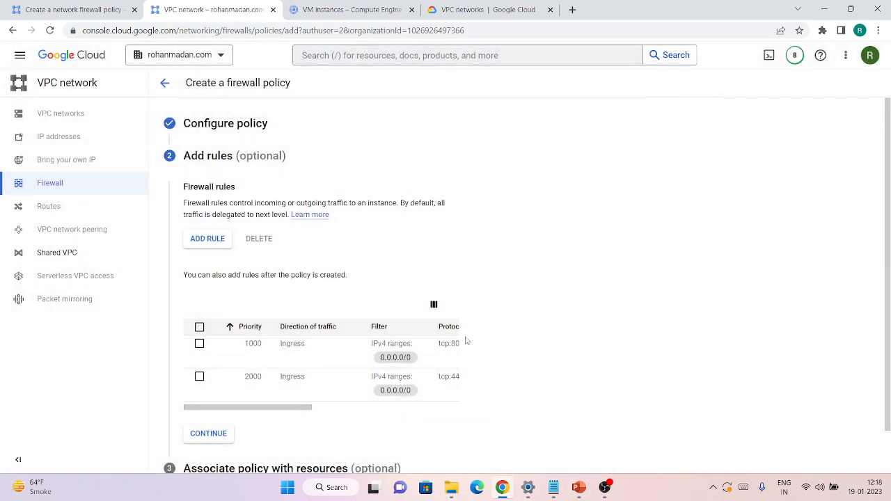
Finish adding rules, associate the policy with the organization node, and create the firewall policy.
left_click_drag(294, 405, 274, 391)
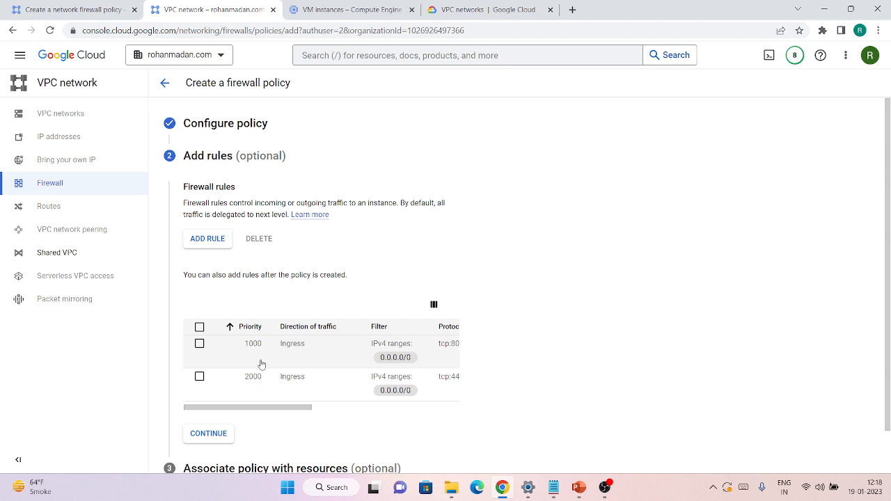
left_click(208, 434)
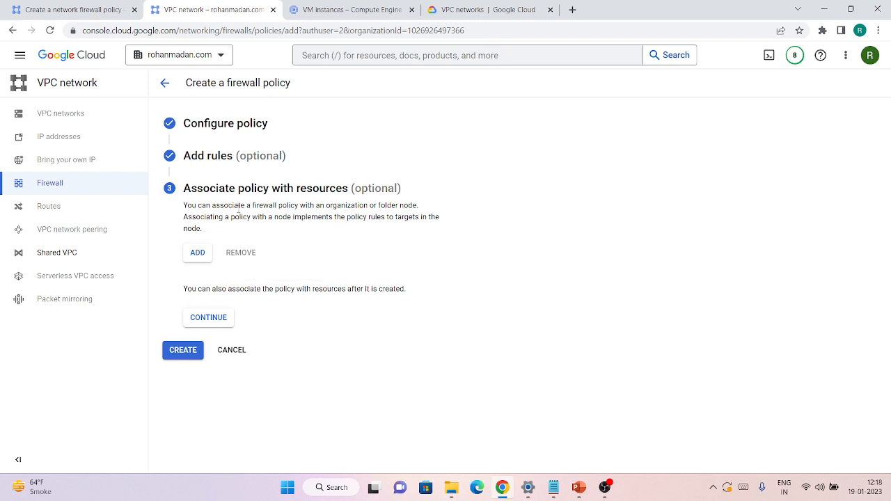
left_click(197, 253)
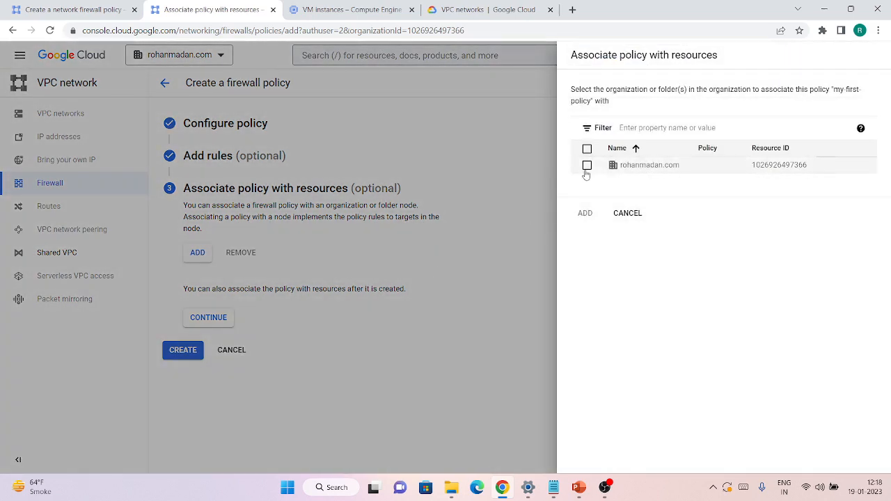
left_click(587, 166)
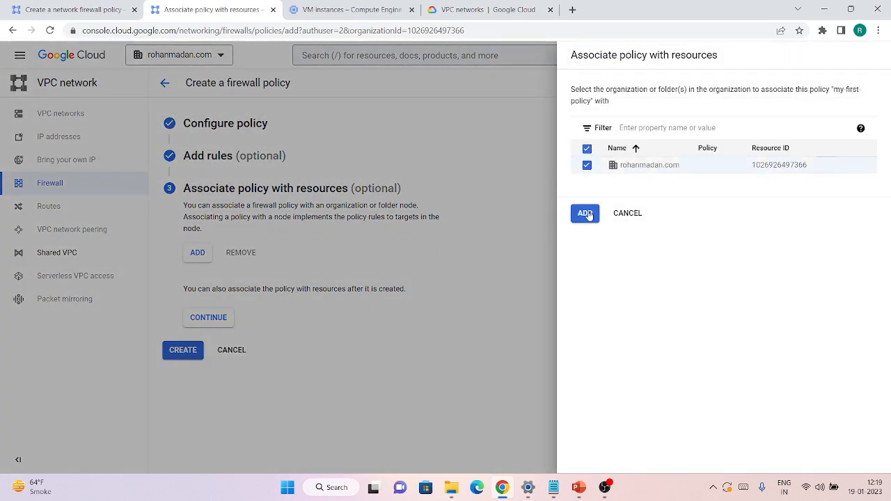
left_click(586, 214)
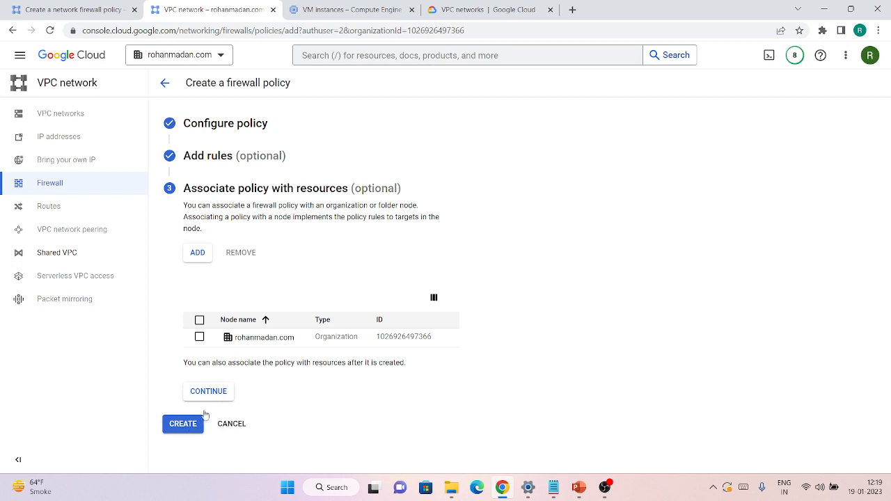
left_click(222, 395)
left_click(183, 218)
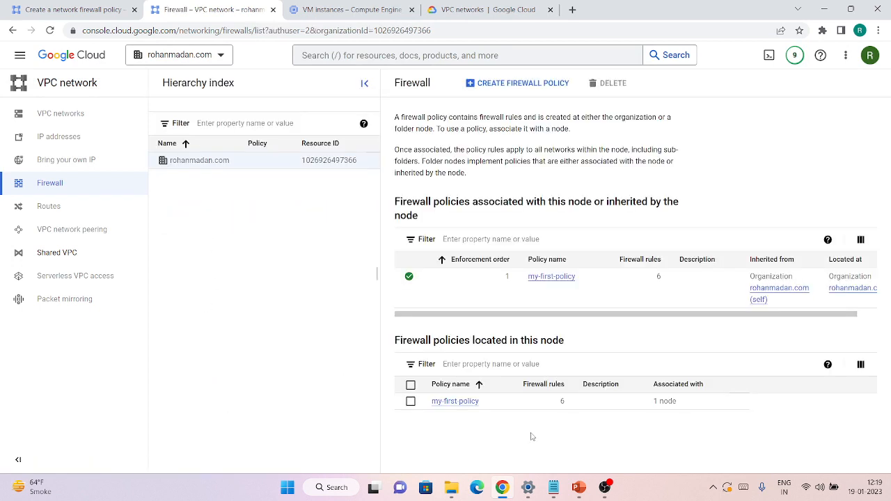
Open my-first-policy from the policies located in this node and review its list of firewall rules.
left_click(457, 403)
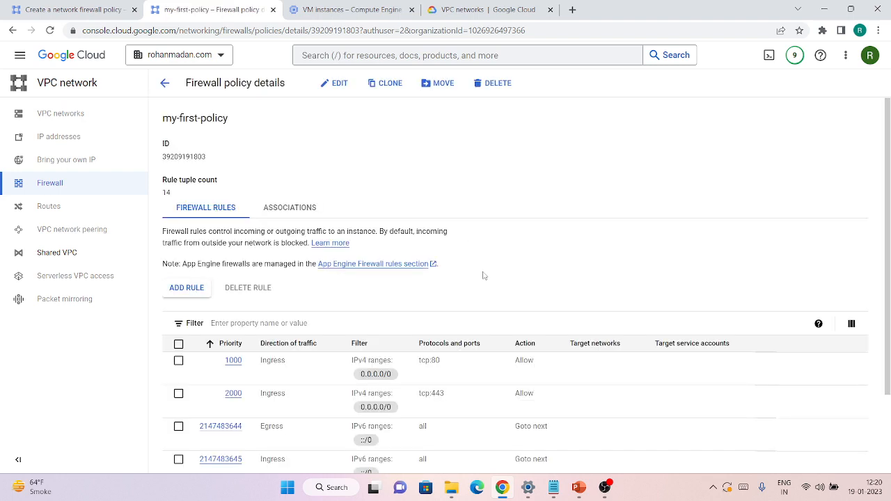
scroll(483, 275, "down", 3)
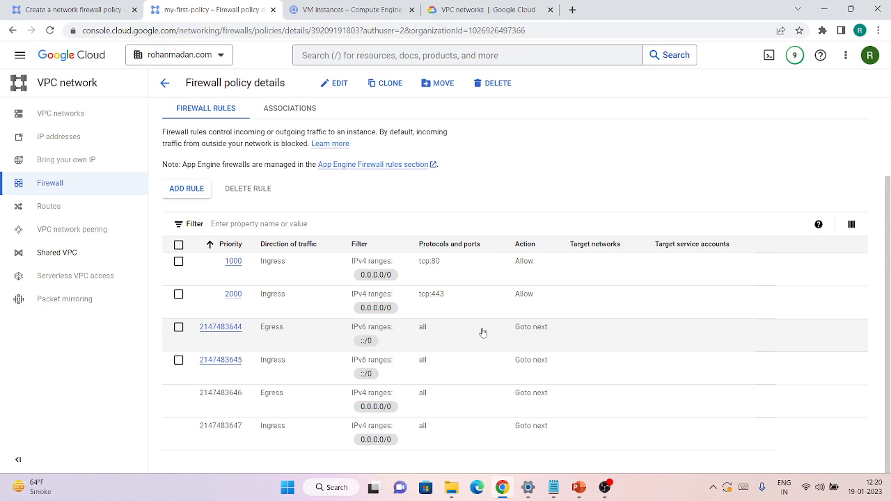
scroll(483, 332, "up", 3)
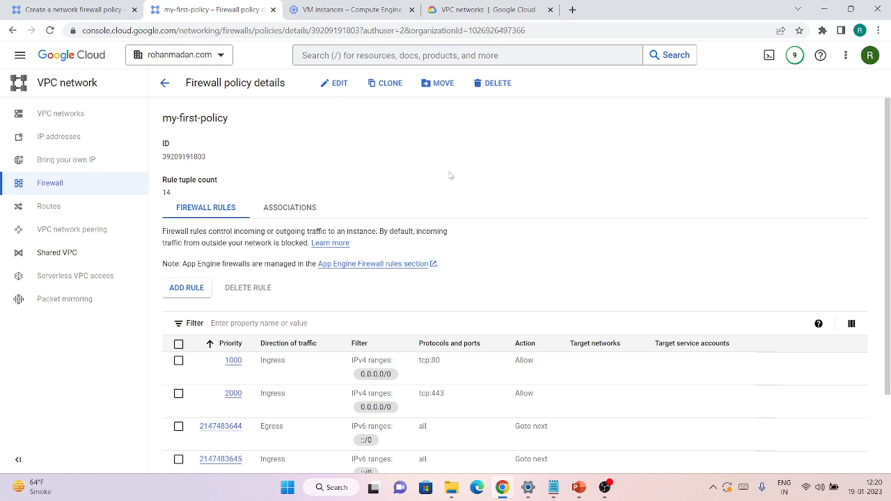
Open an SSH-in-browser session to the VM instance-1 and run ping 8.8.8.8.
left_click(313, 8)
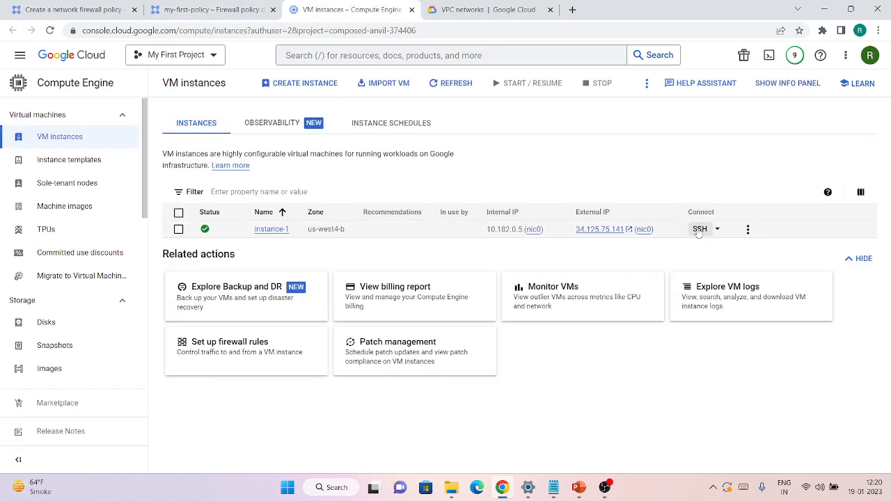
left_click(698, 230)
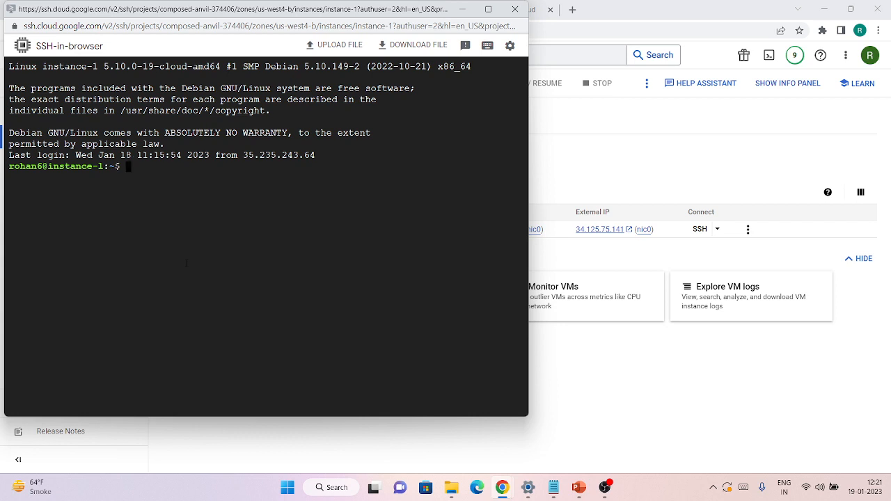
type("ping 8.8.8.8")
key("Return")
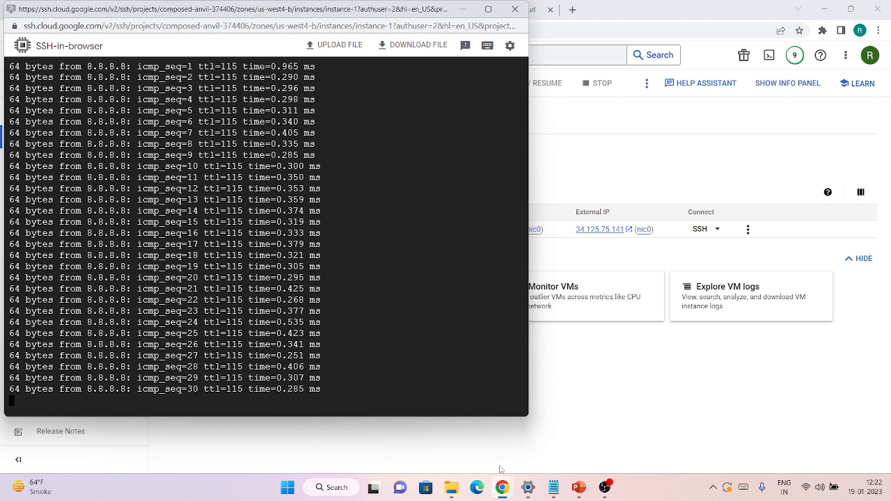
Switch to the Firewall Policies presentation in PowerPoint, review the evaluation-order diagram and policy rules slides, and return to the browser.
left_click(578, 487)
scroll(588, 288, "up", 3)
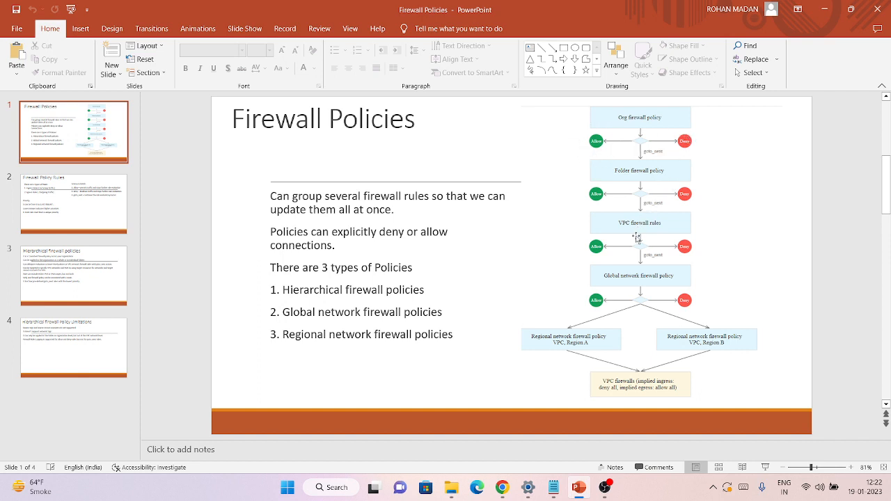
scroll(623, 223, "down", 1)
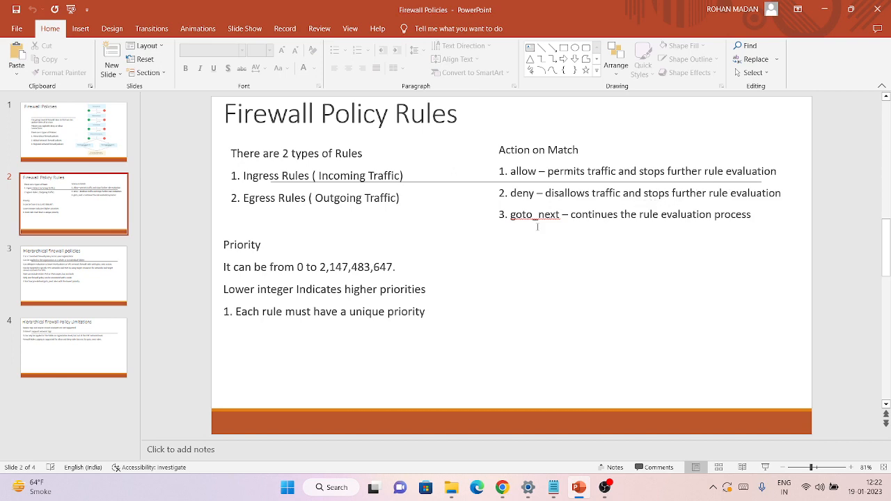
scroll(539, 265, "up", 1)
key("alt+Tab")
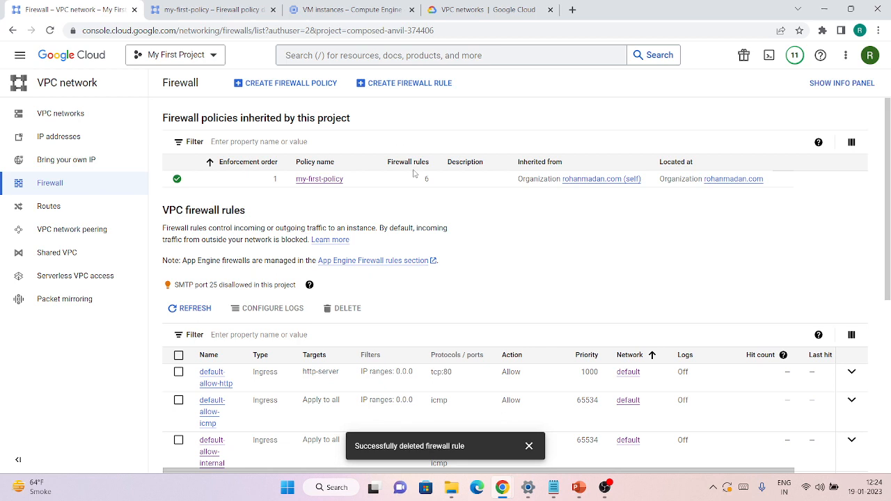
Start a new VPC firewall rule in the project and name it block-google-webserver.
left_click(409, 82)
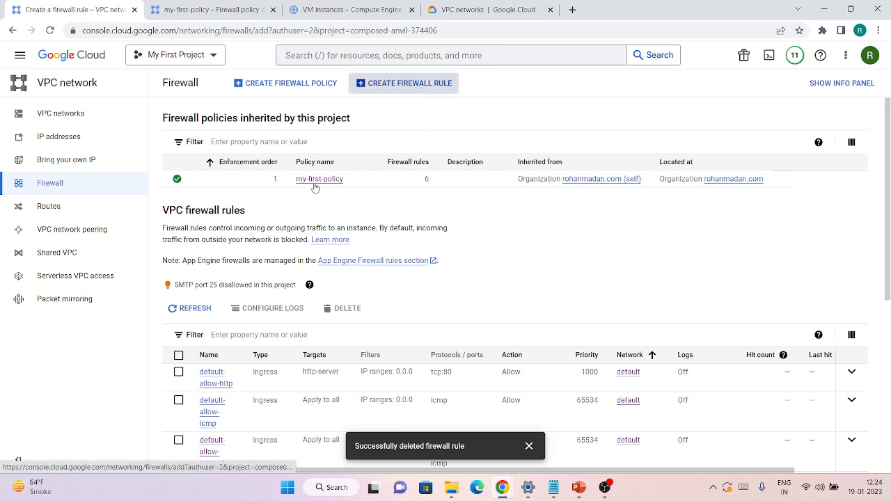
left_click(268, 153)
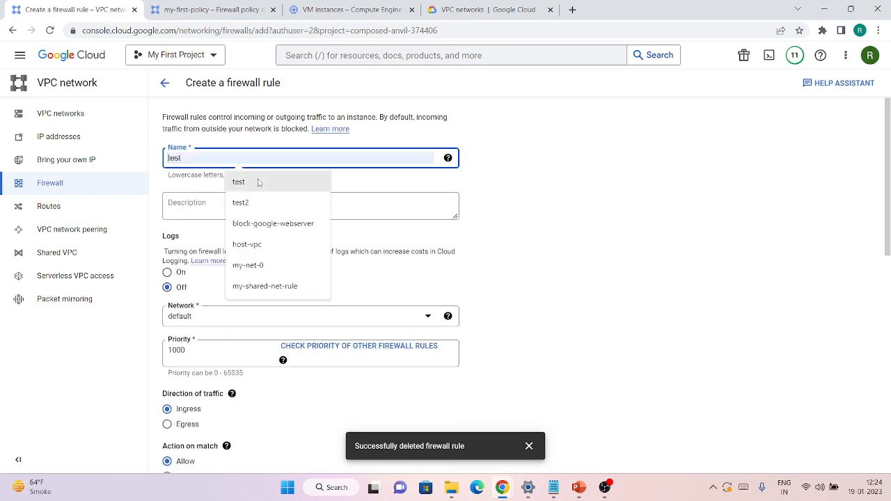
left_click(263, 221)
Set the rule's traffic direction to Egress, its targets to All instances in the network, and its action on match to Deny.
scroll(243, 293, "down", 3)
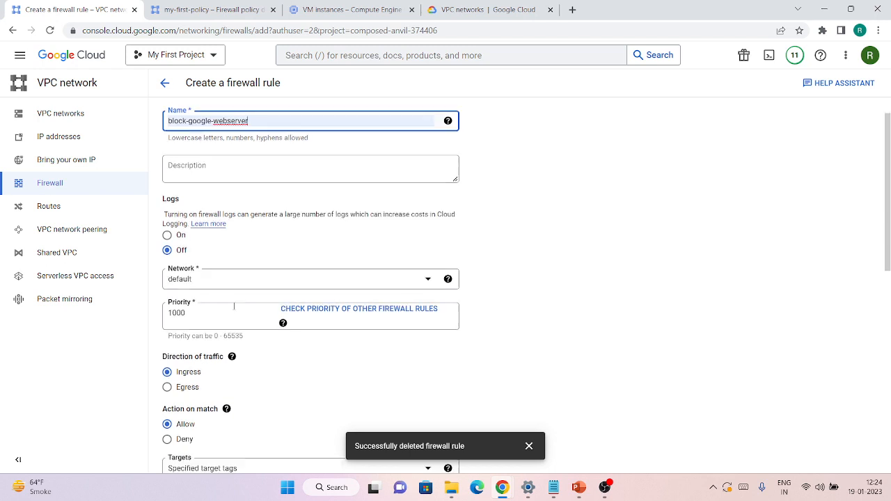
left_click(190, 207)
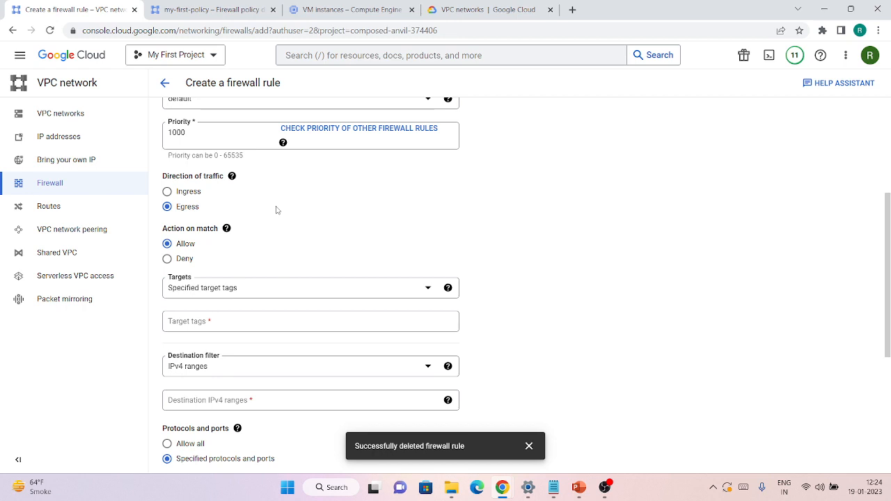
scroll(276, 209, "down", 1)
left_click(227, 216)
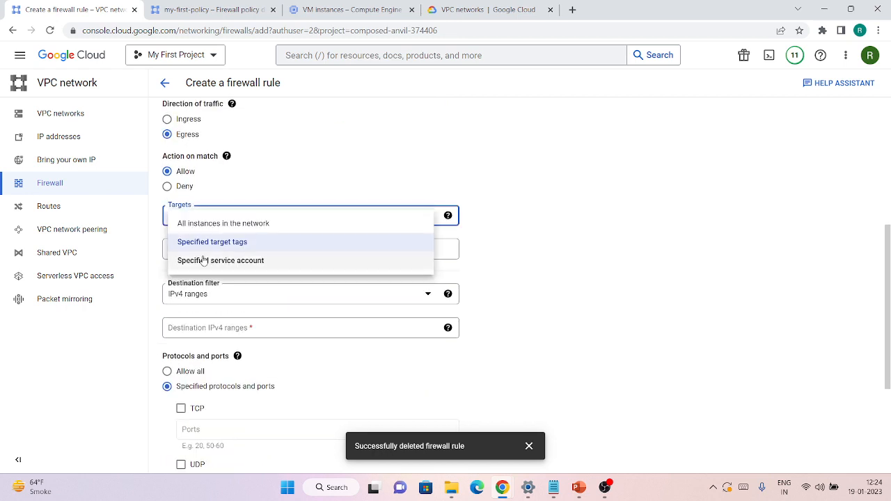
left_click(214, 226)
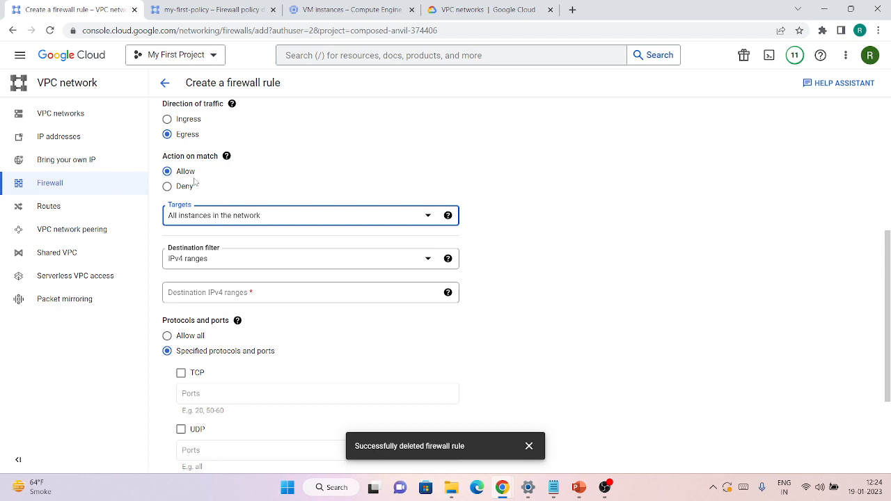
left_click(167, 187)
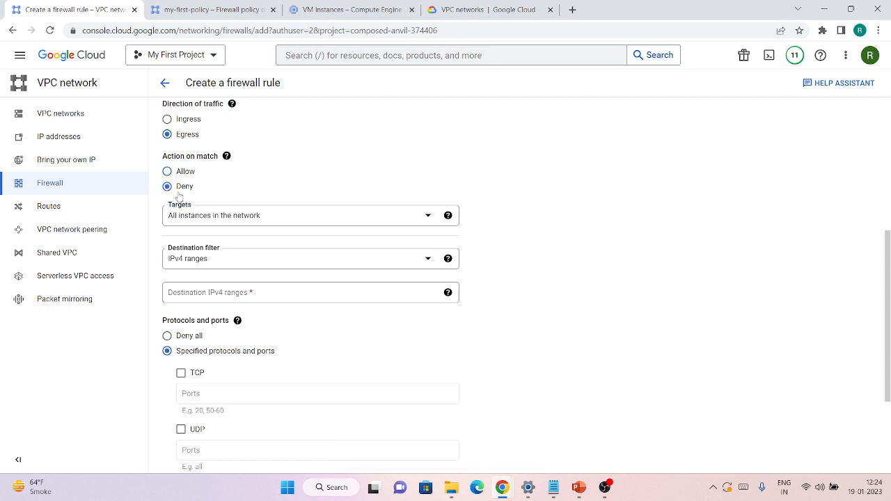
Enter 8.8.8.8/32 as the rule's destination IPv4 range.
scroll(320, 255, "down", 1)
left_click(274, 235)
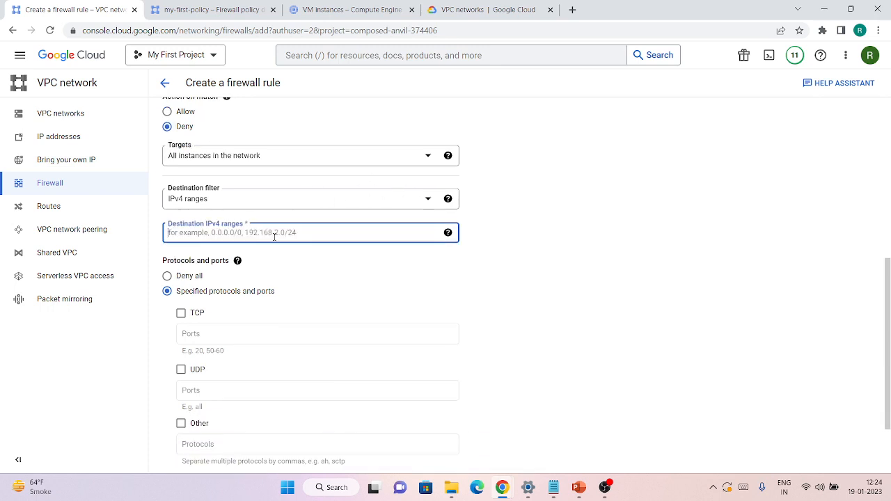
type("8.8.8.8")
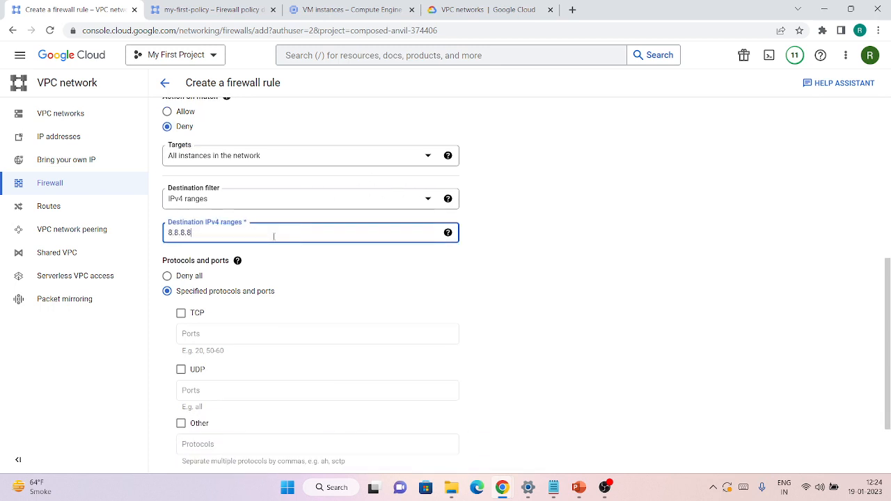
type("/32")
Restrict the rule to the other protocol icmp and create the firewall rule.
scroll(273, 236, "down", 2)
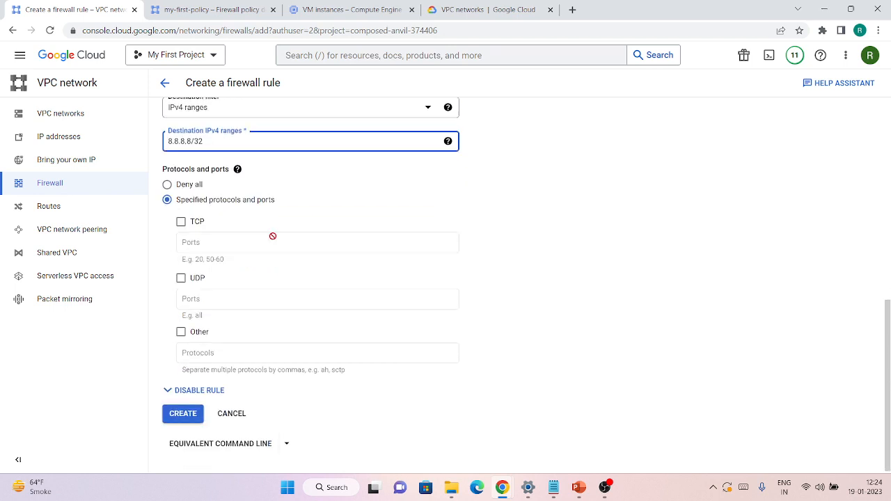
left_click(199, 344)
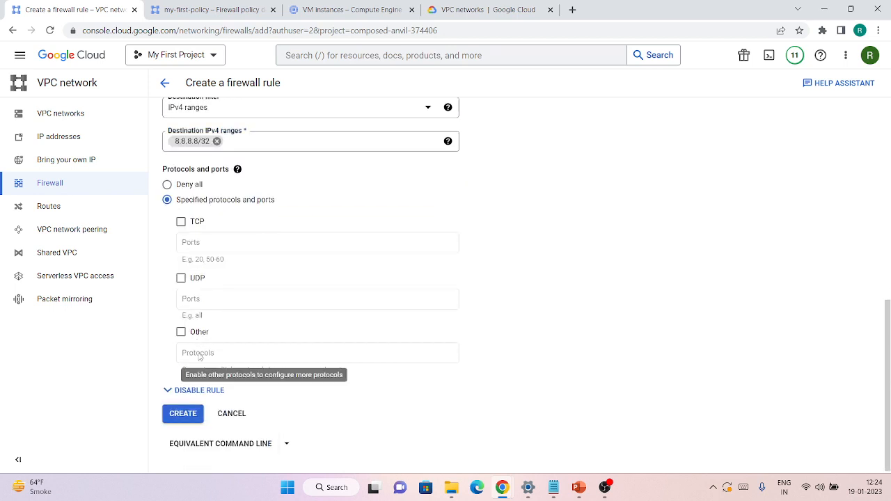
left_click(181, 332)
left_click(205, 350)
type("icmp")
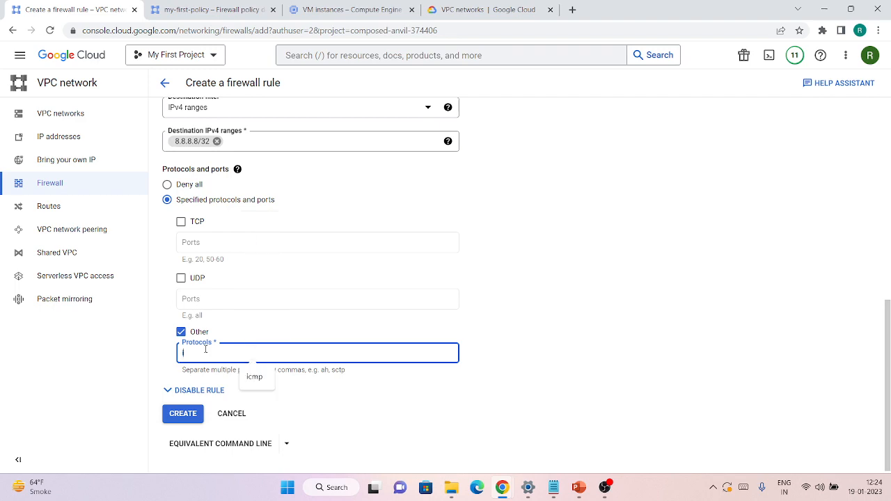
left_click(178, 421)
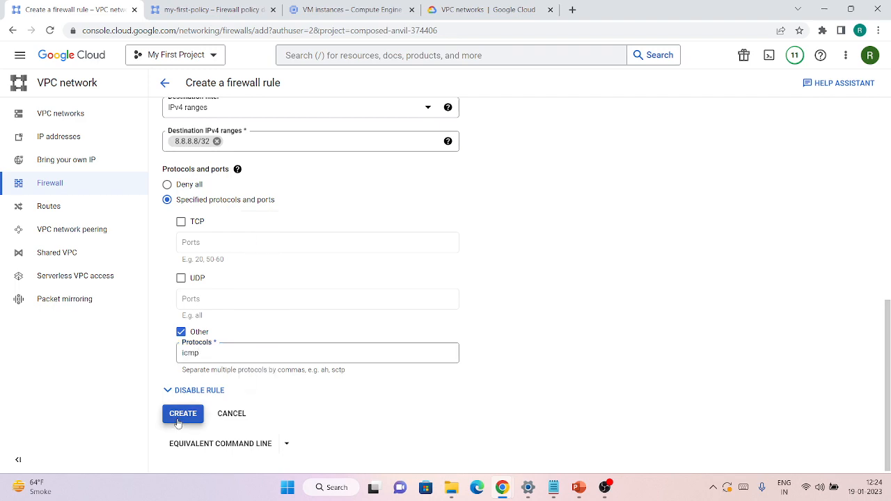
Switch to the instance-1 SSH session window to check the running ping to 8.8.8.8.
mouse_move(498, 487)
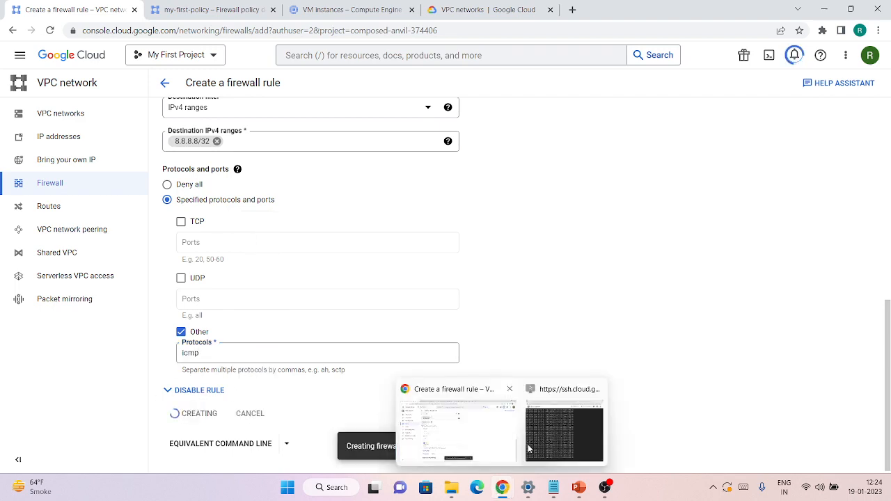
left_click(567, 379)
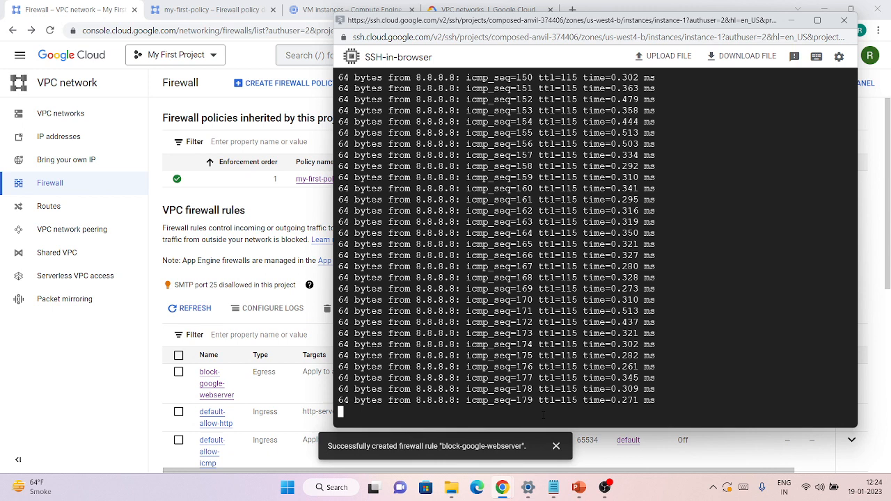
Stop the running ping in the instance-1 SSH session and start a new ping to 8.8.8.8.
key("ctrl+c")
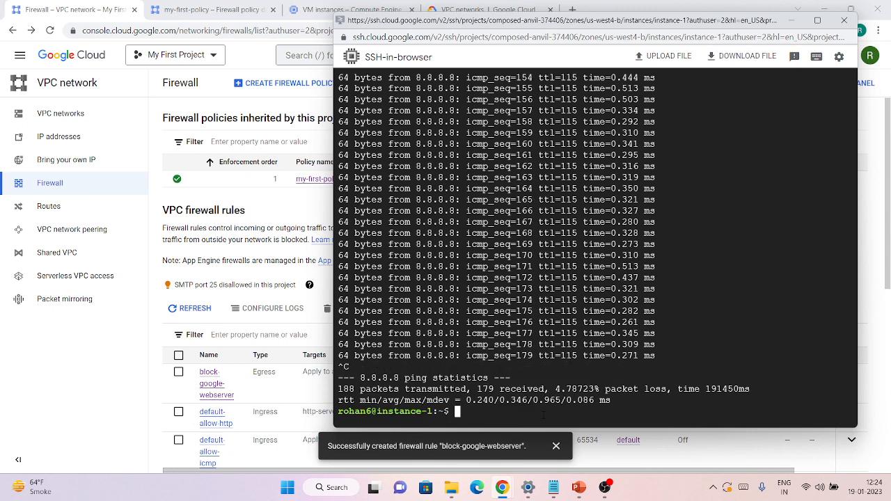
key("Return")
key("Return")
key("Return")
key("Up")
key("Return")
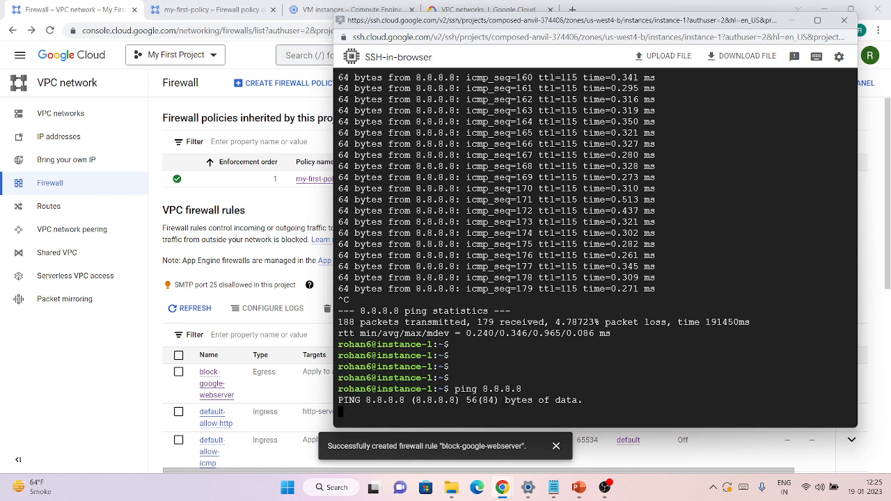
Start a new rule in my-first-policy with priority 3000 and Egress as its direction of traffic.
left_click(235, 237)
left_click(176, 5)
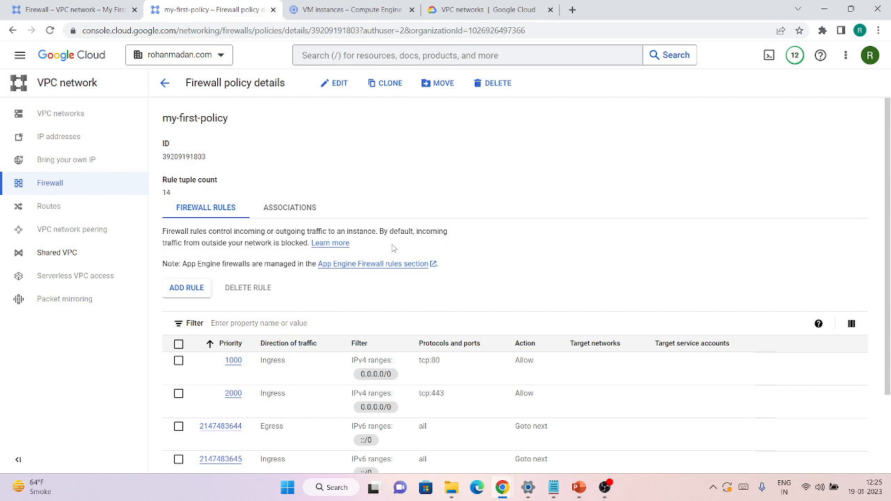
scroll(394, 248, "down", 3)
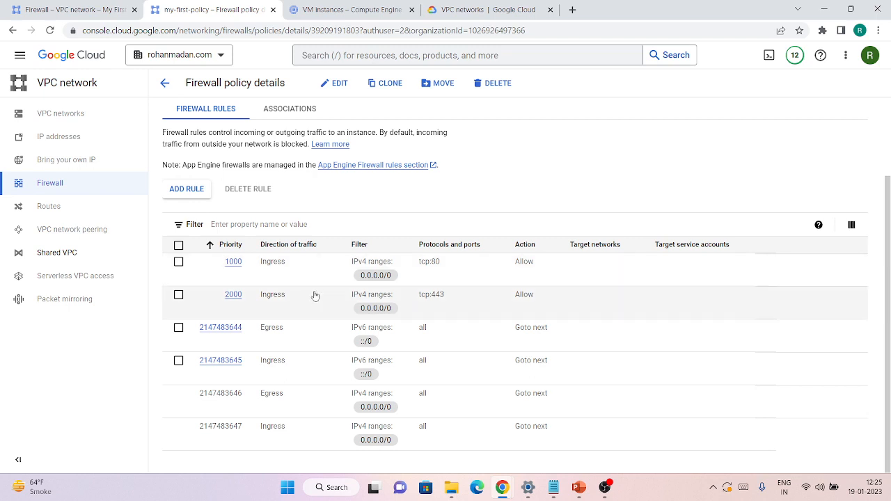
left_click(195, 195)
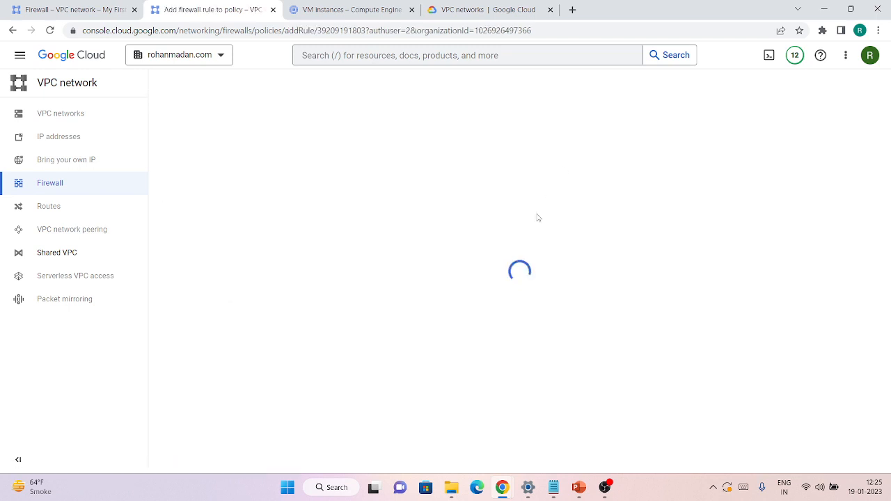
left_click(214, 127)
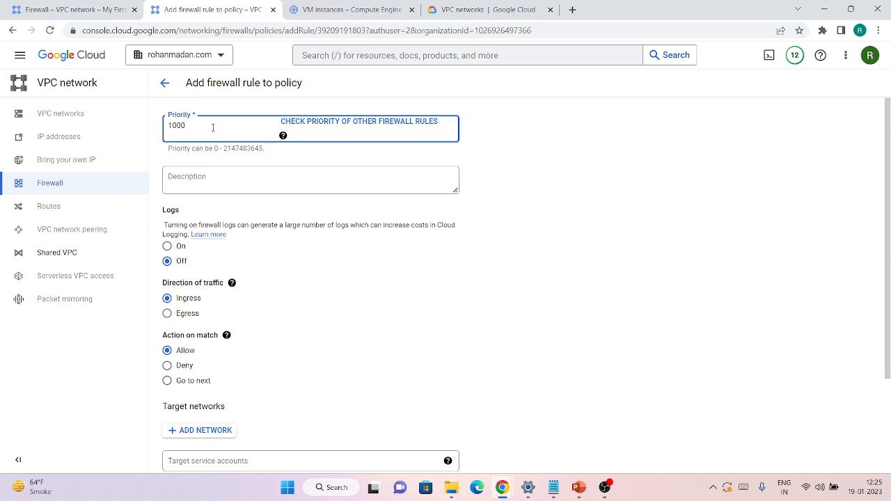
double_click(213, 127)
type("3")
scroll(285, 225, "down", 3)
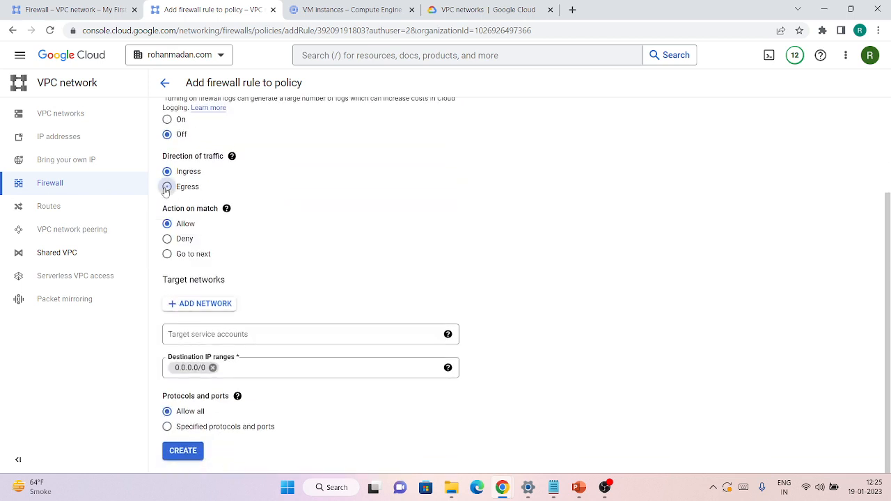
left_click(167, 186)
Replace the rule's default destination IP range with 8.8.8.8/32.
left_click(213, 369)
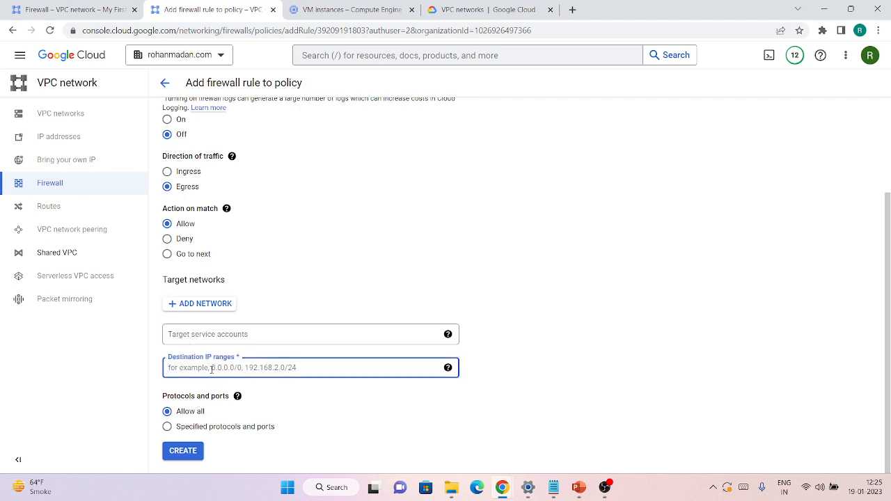
type("8.8.8.8/32")
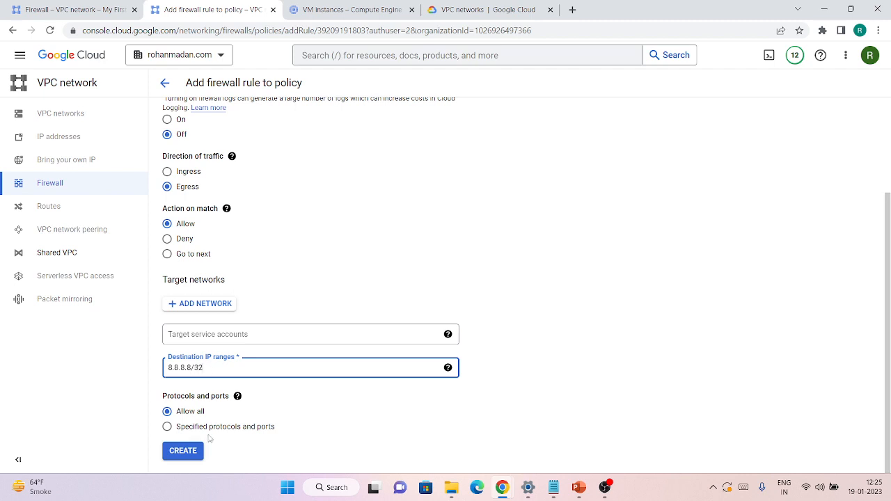
left_click(209, 439)
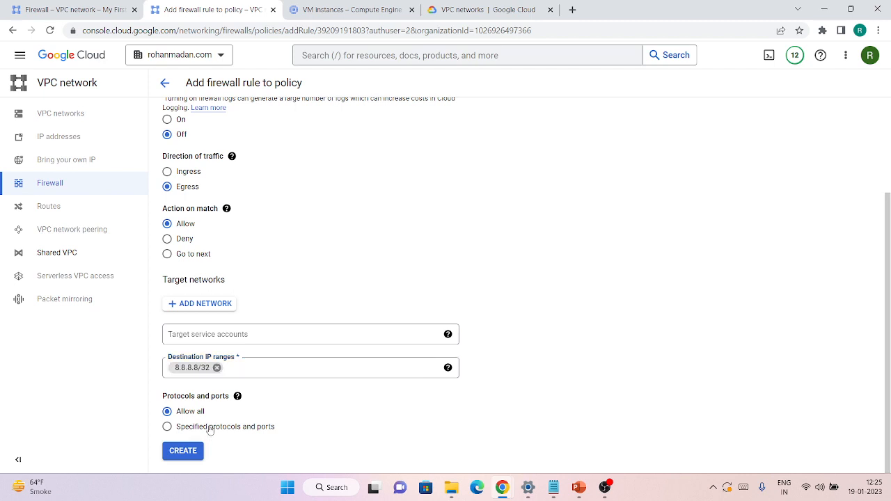
Limit the rule to the other protocol icmp and create it with the Allow action.
left_click(209, 427)
scroll(209, 431, "down", 3)
left_click(198, 394)
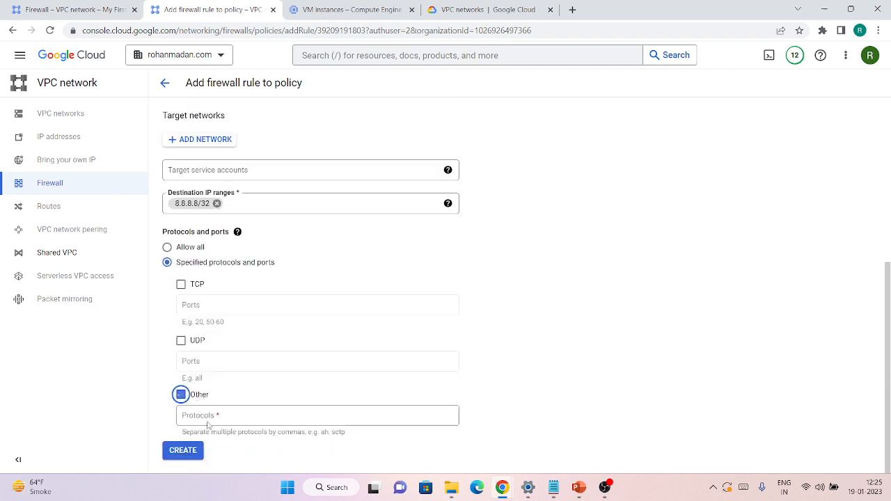
left_click(209, 417)
type("icmp")
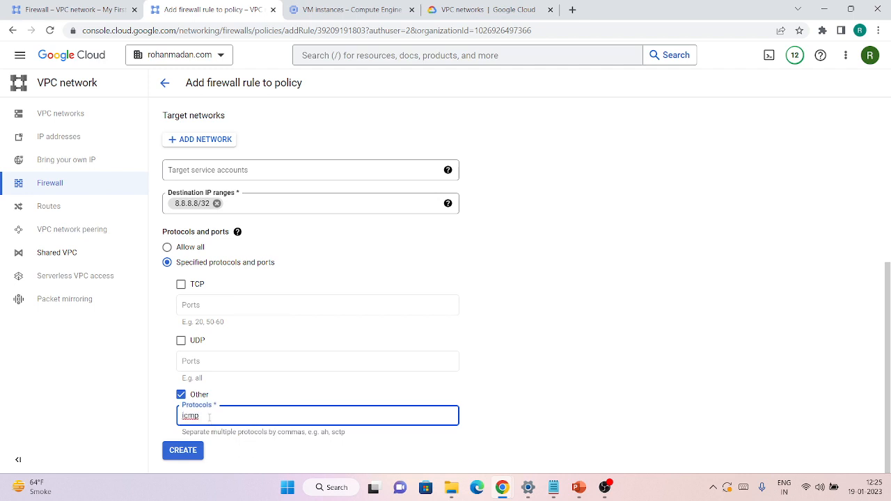
scroll(591, 240, "up", 4)
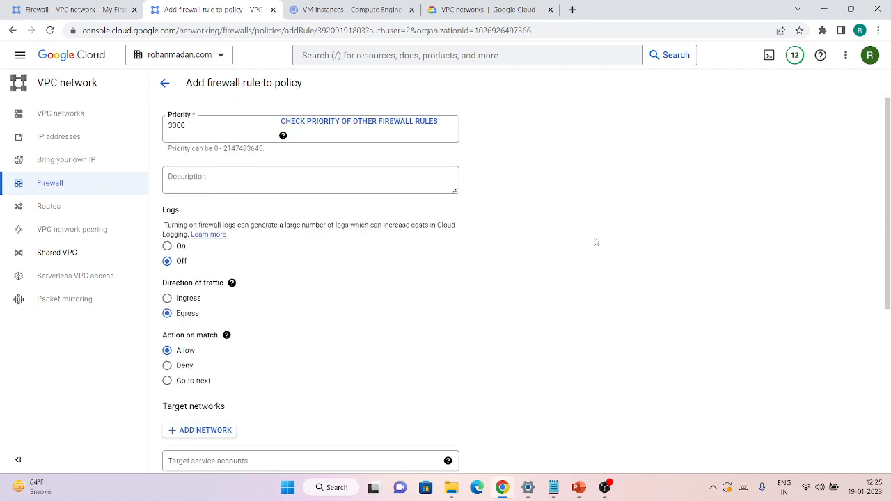
scroll(594, 242, "down", 4)
left_click(180, 456)
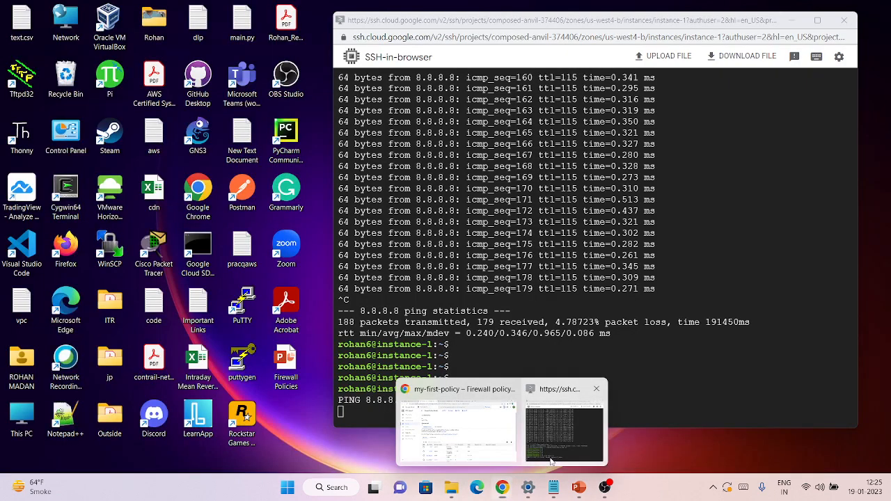
Check the running ping in the instance-1 SSH session against the rules listed in my-first-policy.
left_click(546, 425)
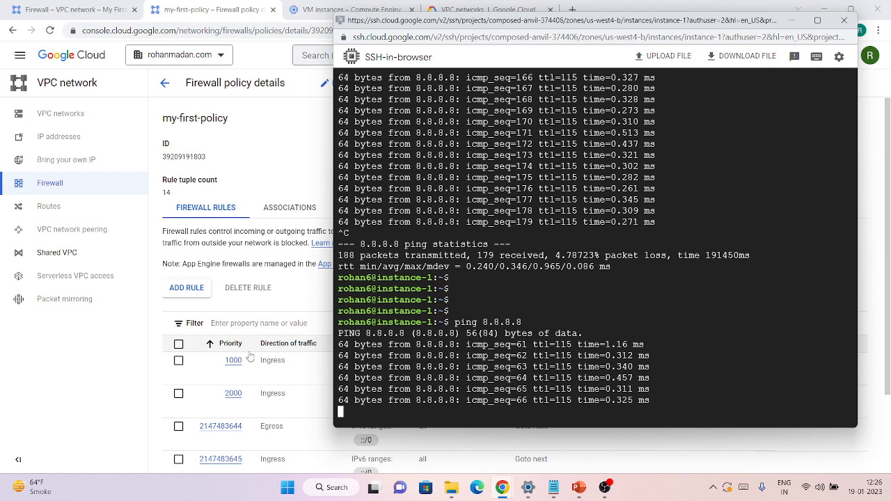
left_click(286, 306)
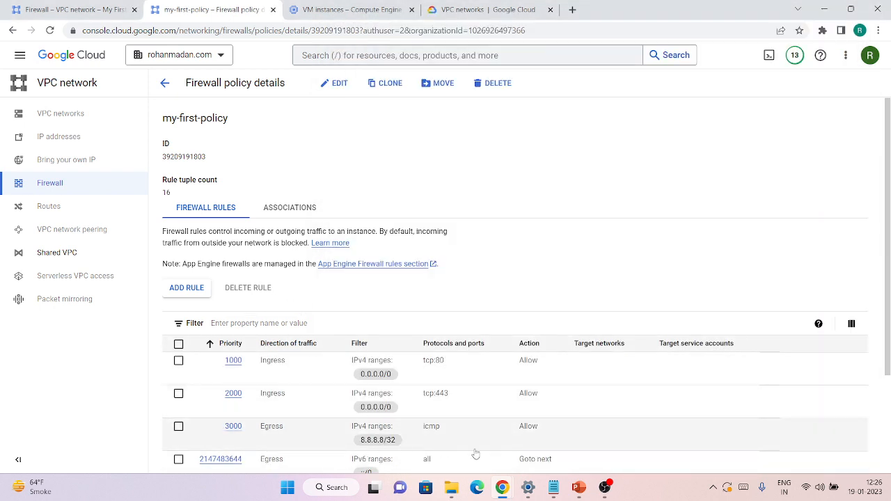
mouse_move(502, 490)
left_click(551, 425)
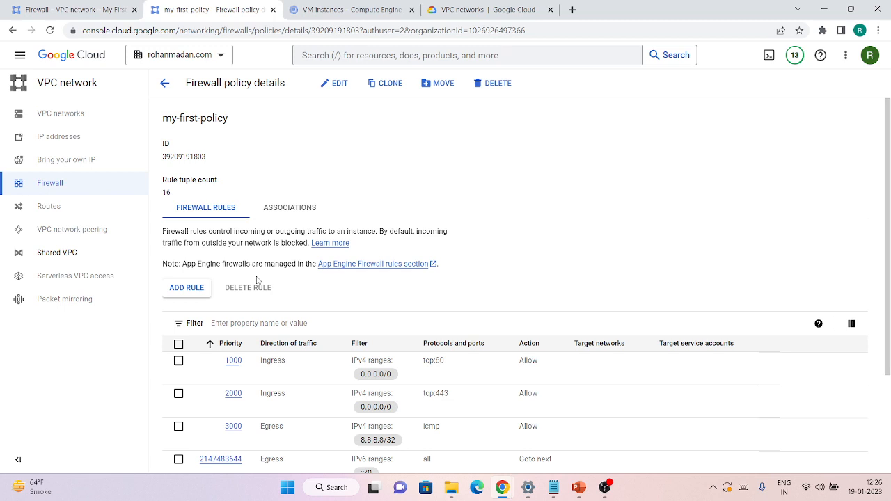
left_click(257, 280)
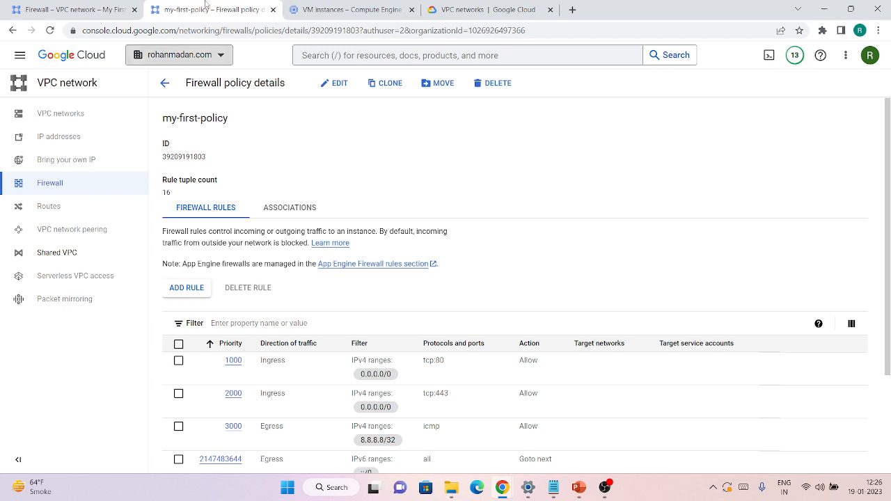
Open the web page served at instance-1's external IP from the VM instances list.
left_click(334, 10)
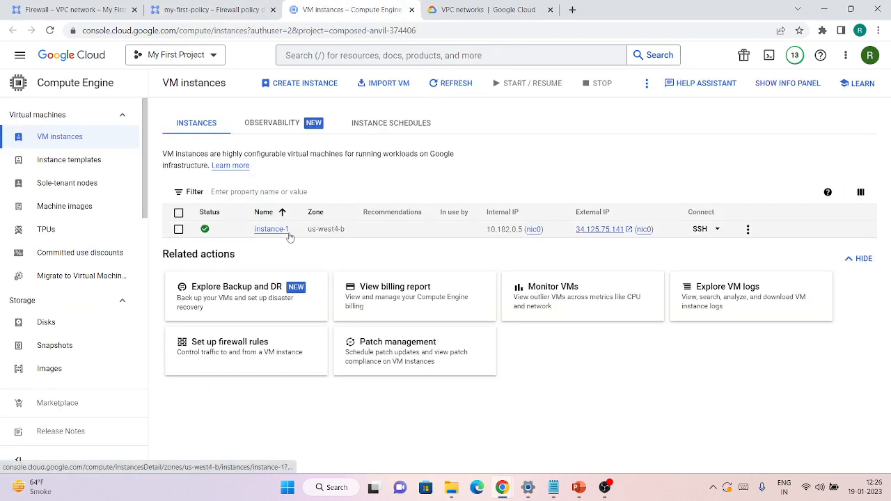
left_click(293, 88)
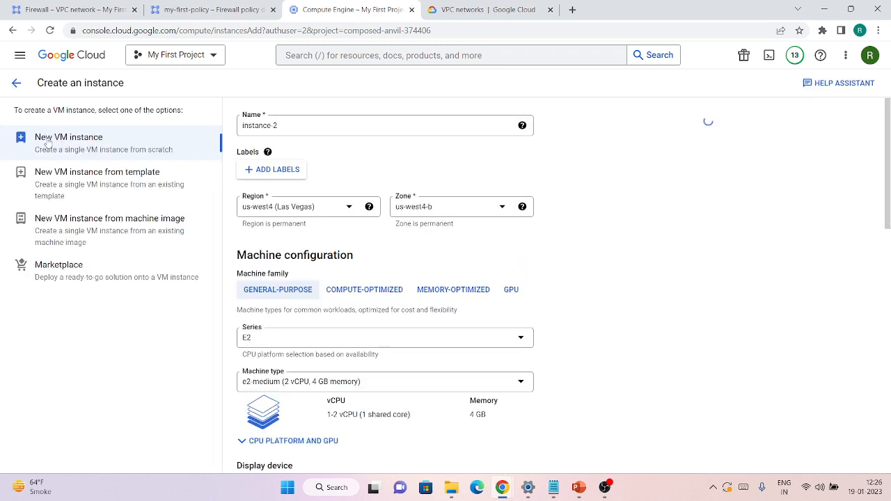
left_click(16, 83)
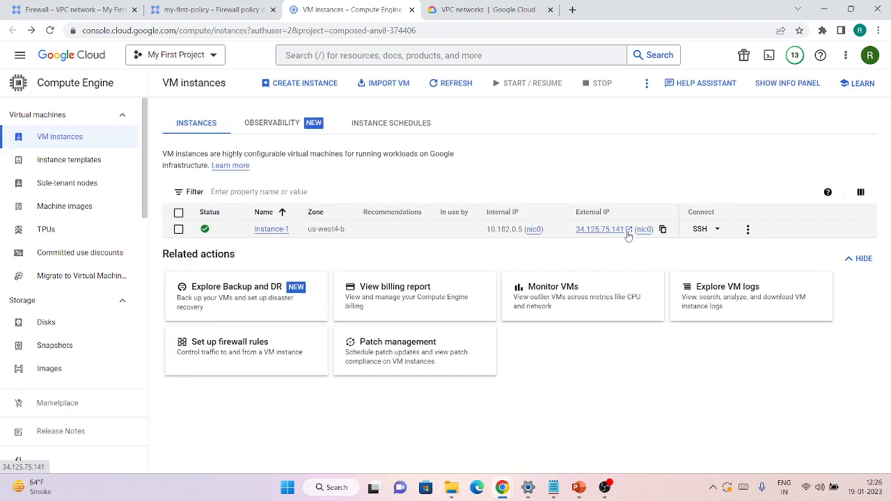
left_click(624, 233)
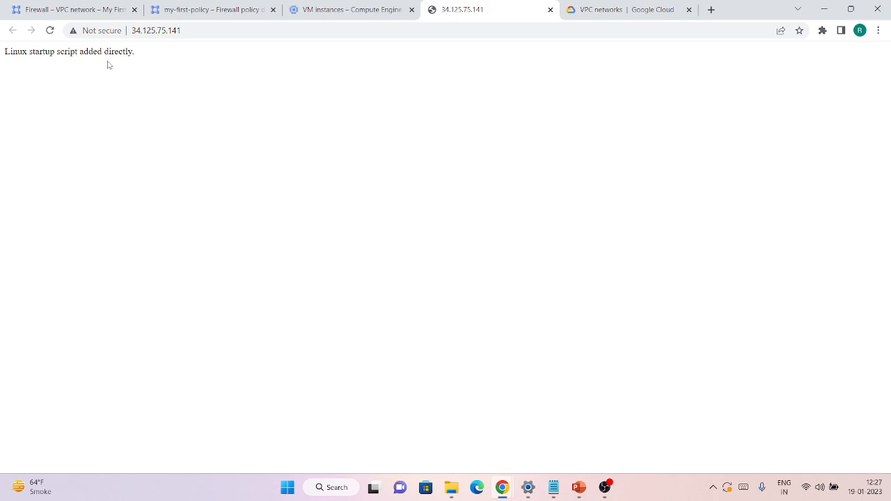
Delete the priority 1000 ingress rule for tcp:80 from my-first-policy.
left_click(200, 16)
scroll(344, 302, "down", 1)
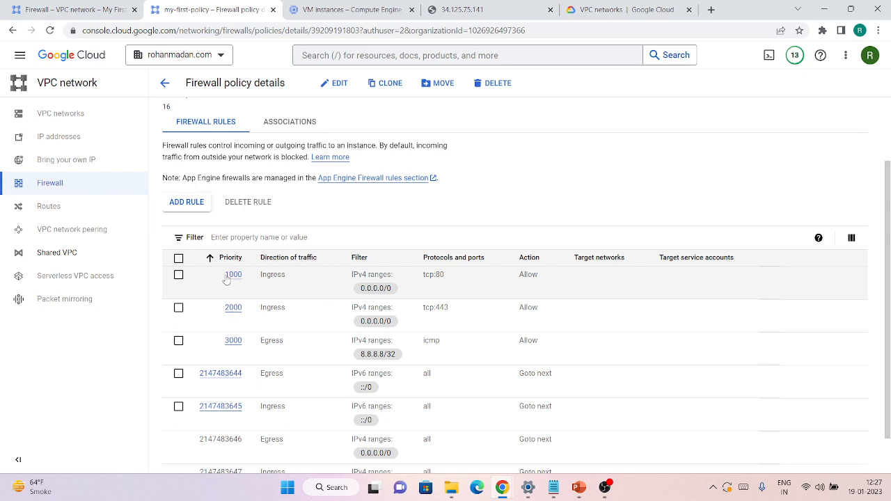
left_click(189, 276)
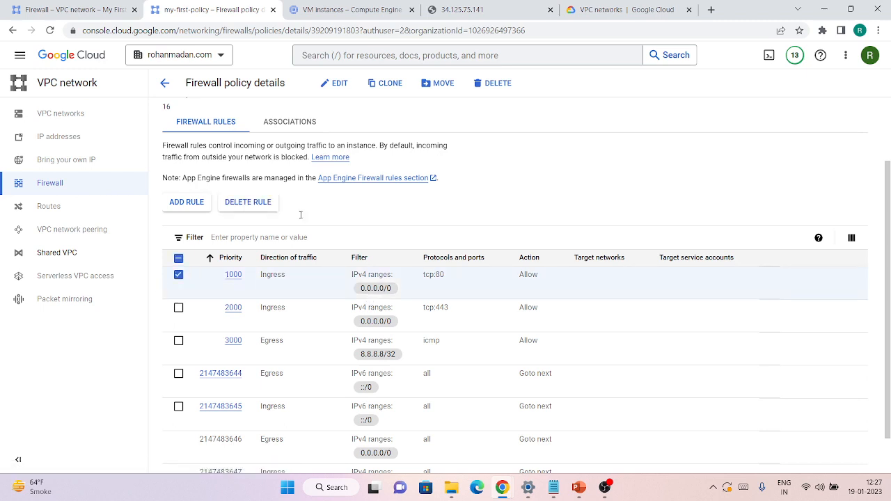
left_click(495, 90)
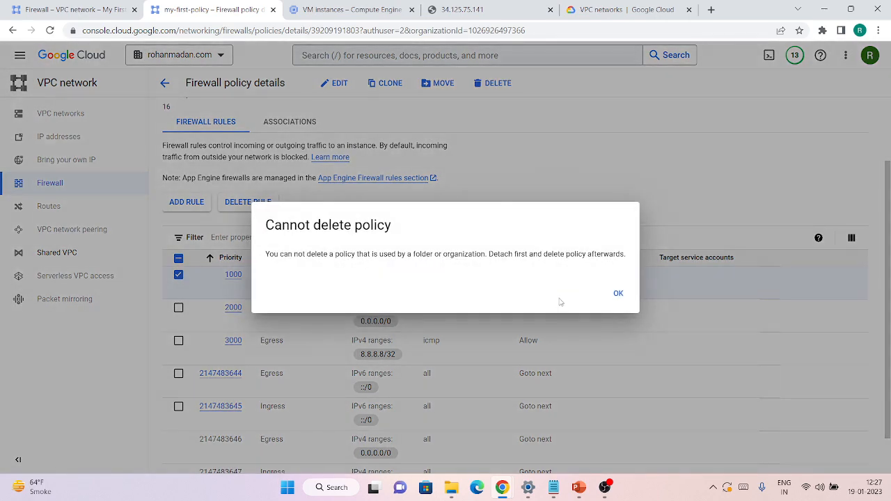
left_click(618, 294)
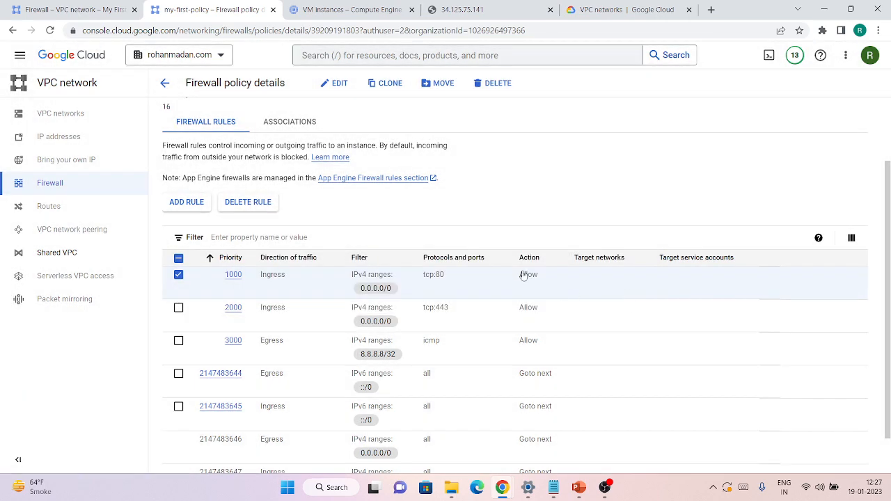
left_click(233, 276)
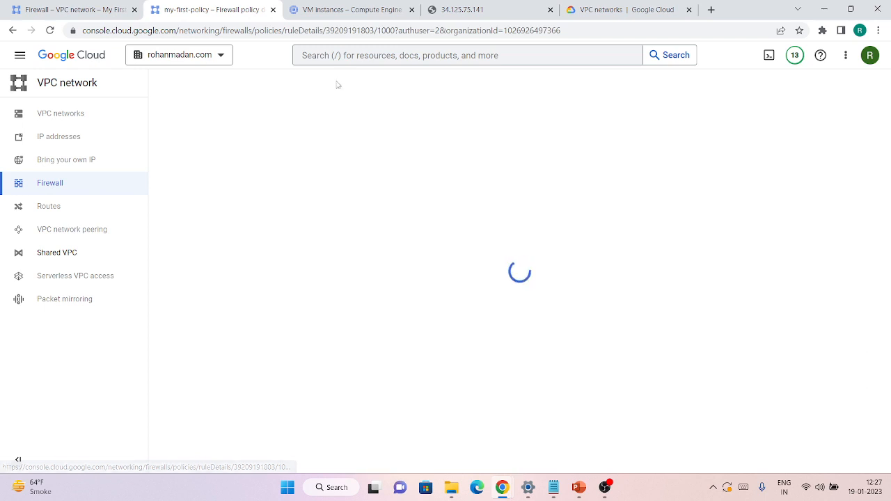
left_click(377, 90)
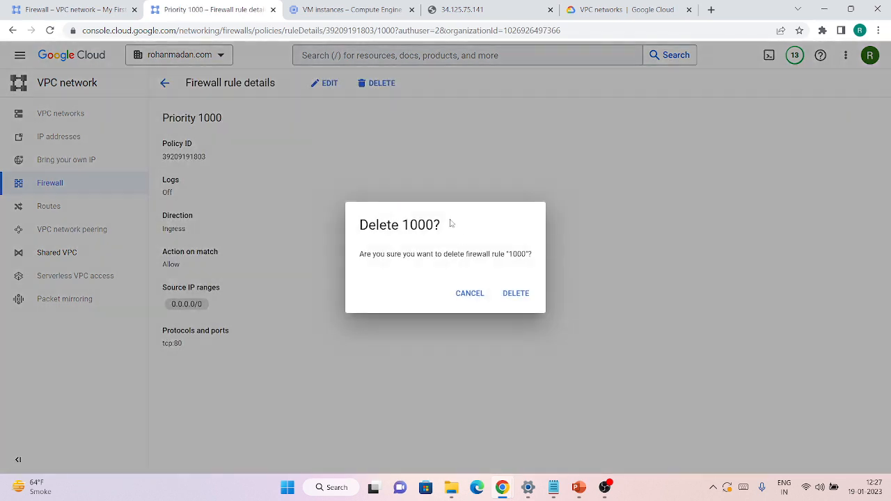
left_click(508, 293)
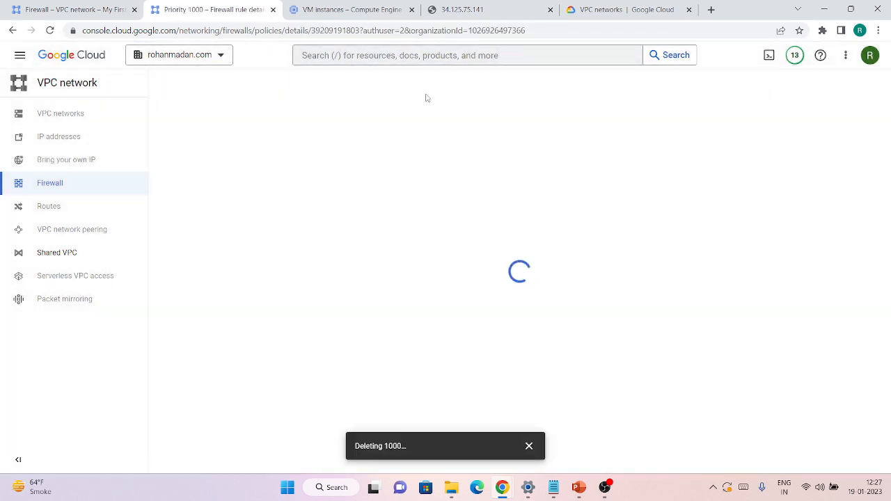
Reload the web page at instance-1's external IP to test HTTP access without the policy rule.
left_click(358, 11)
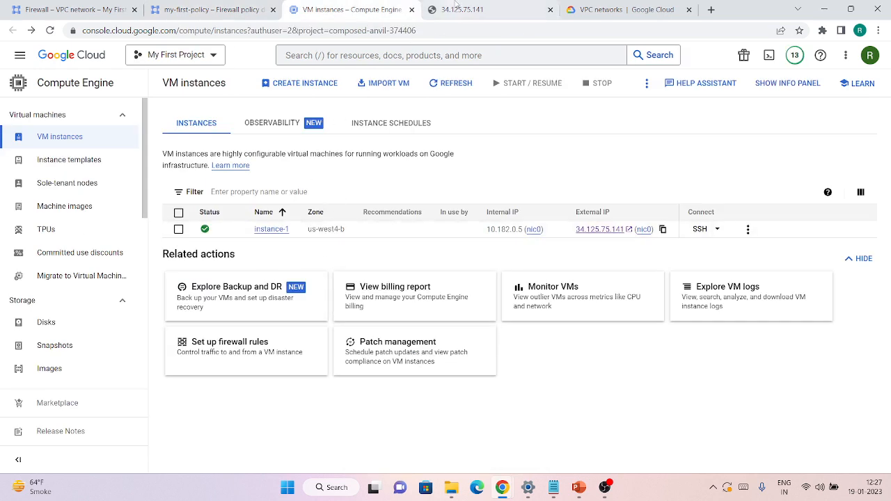
left_click(464, 12)
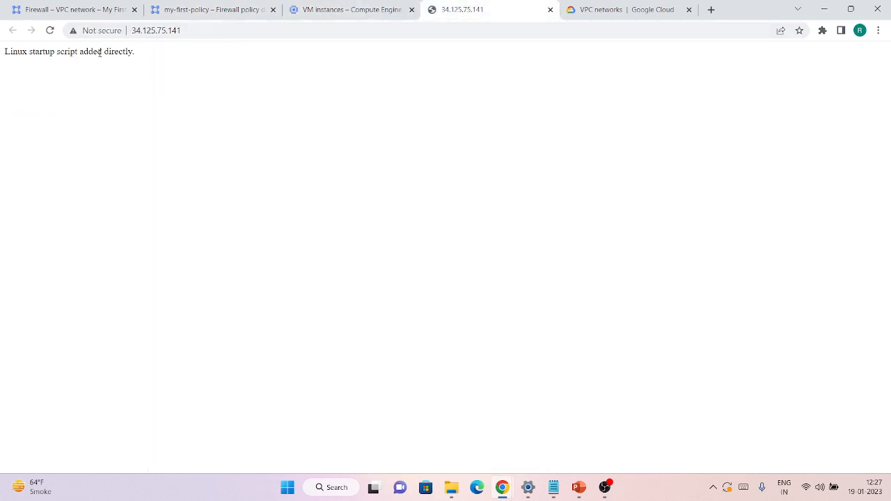
left_click(50, 33)
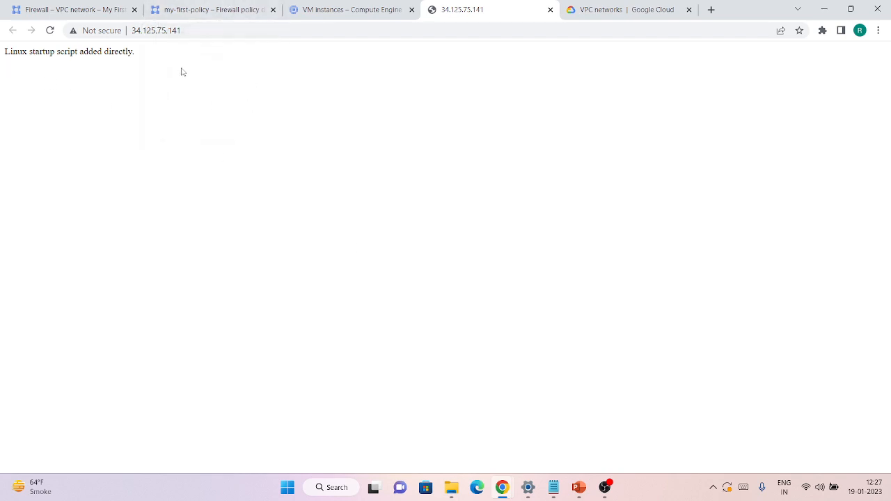
Start a new ingress rule in my-first-policy with priority 4000, description "block startup script" and the Deny action.
key("ctrl+1")
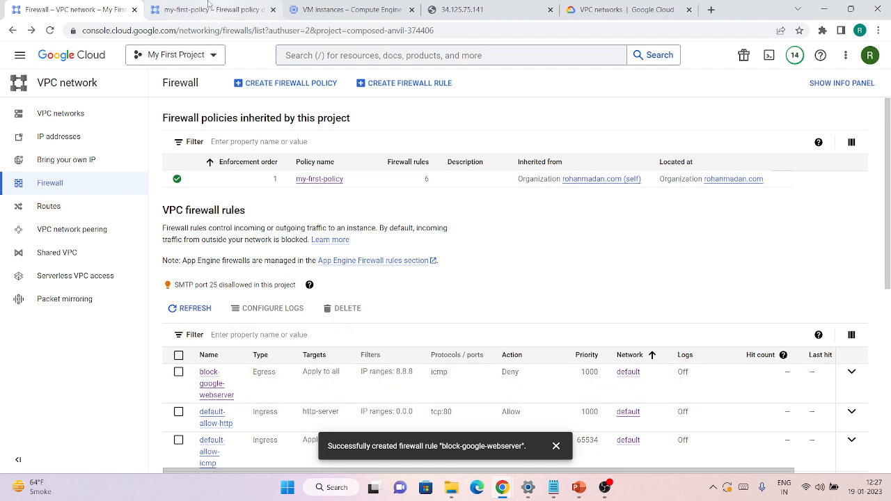
left_click(208, 7)
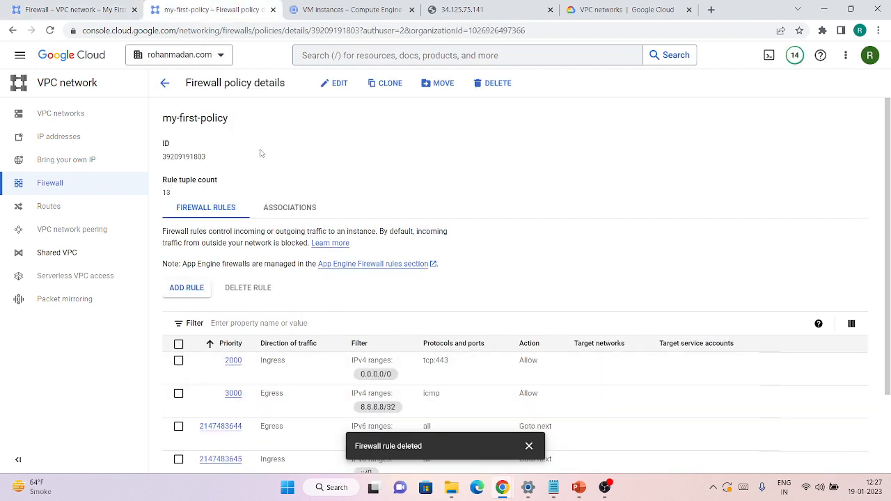
left_click(188, 288)
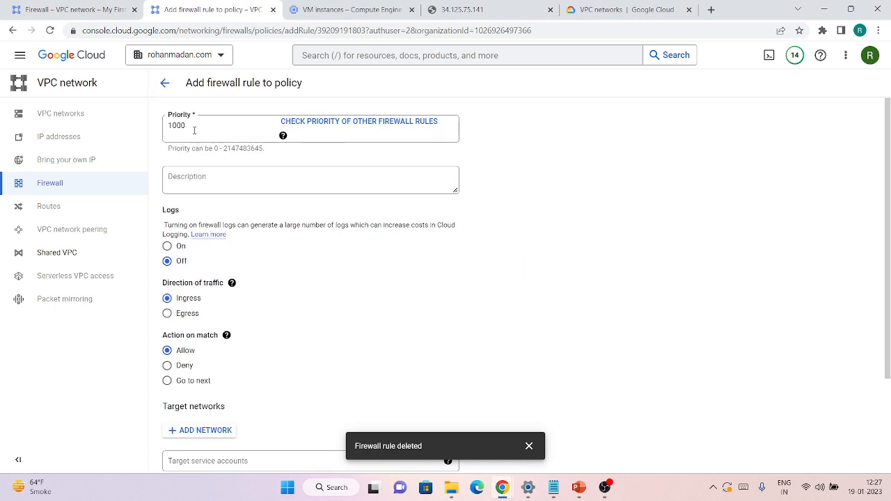
double_click(193, 128)
type("4")
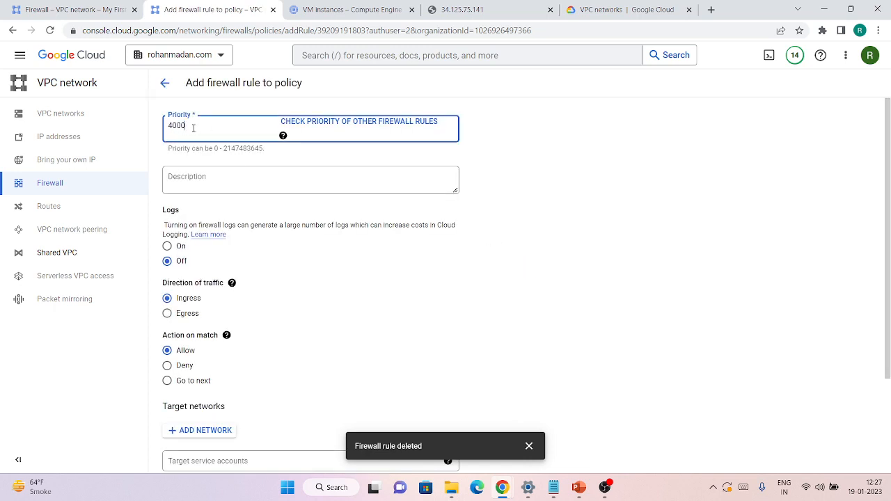
left_click(205, 176)
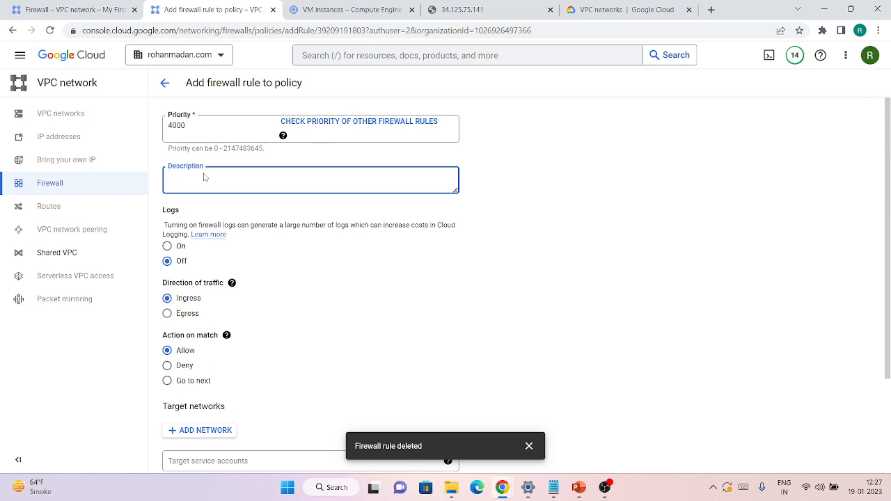
type("block")
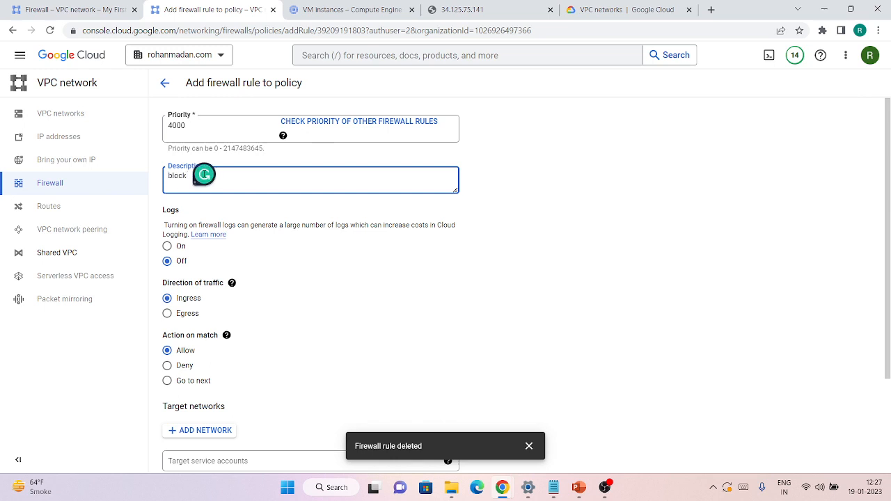
type(" script")
scroll(304, 252, "down", 2)
left_click(185, 251)
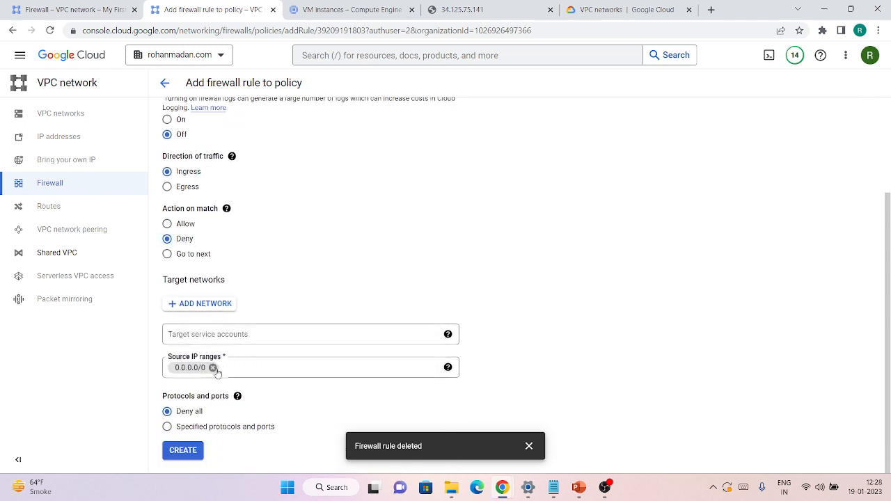
Limit the deny rule to TCP port 80 with source range 0.0.0.0/0 and create it.
left_click(187, 428)
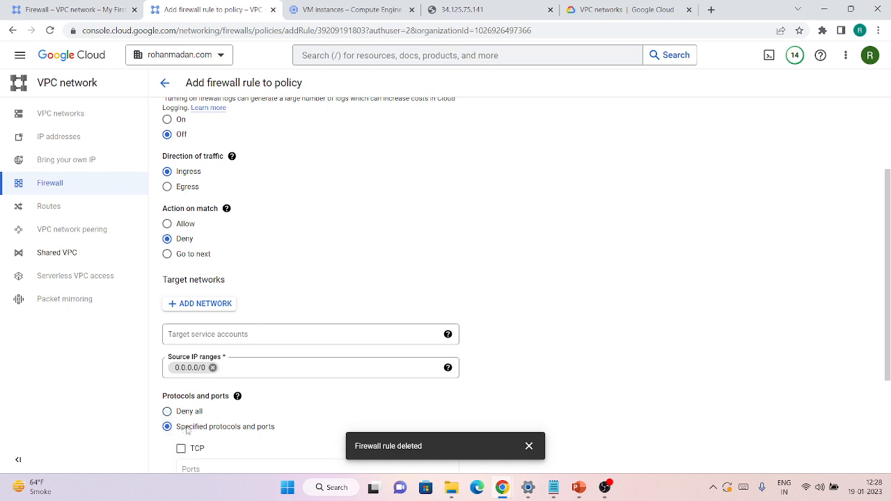
scroll(183, 390, "down", 3)
left_click(182, 286)
left_click(192, 306)
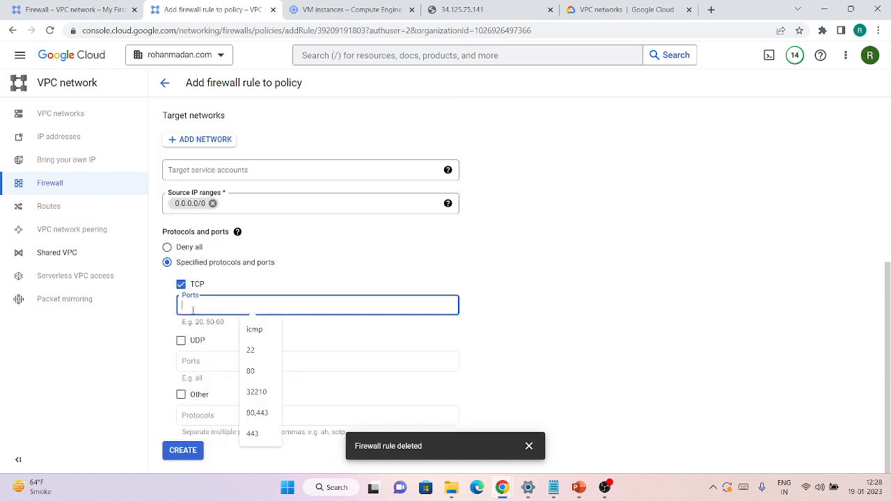
type("80")
left_click(589, 256)
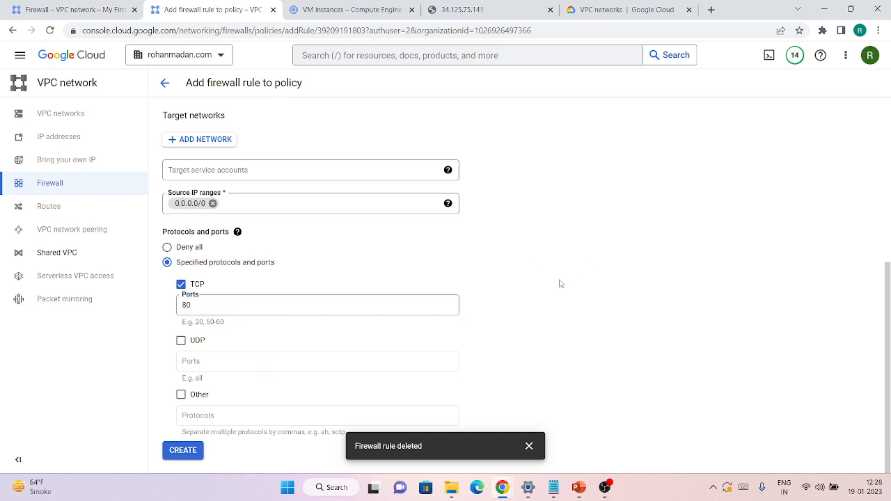
left_click(529, 445)
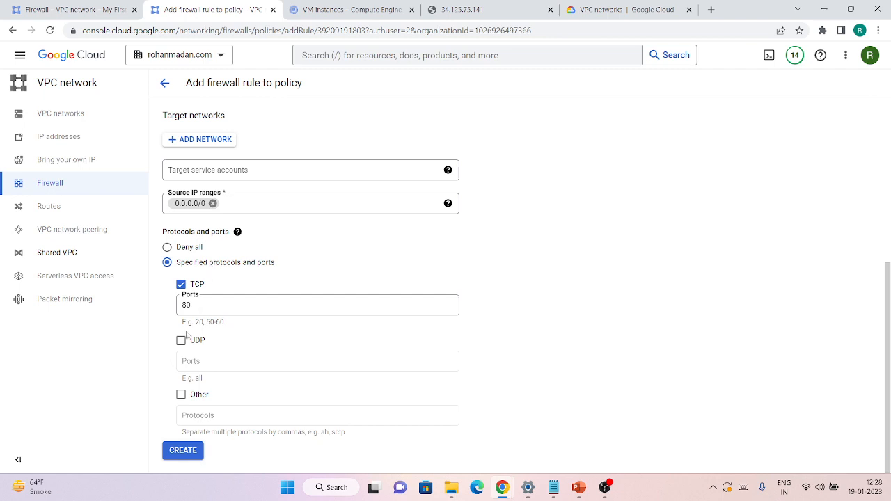
scroll(186, 336, "up", 4)
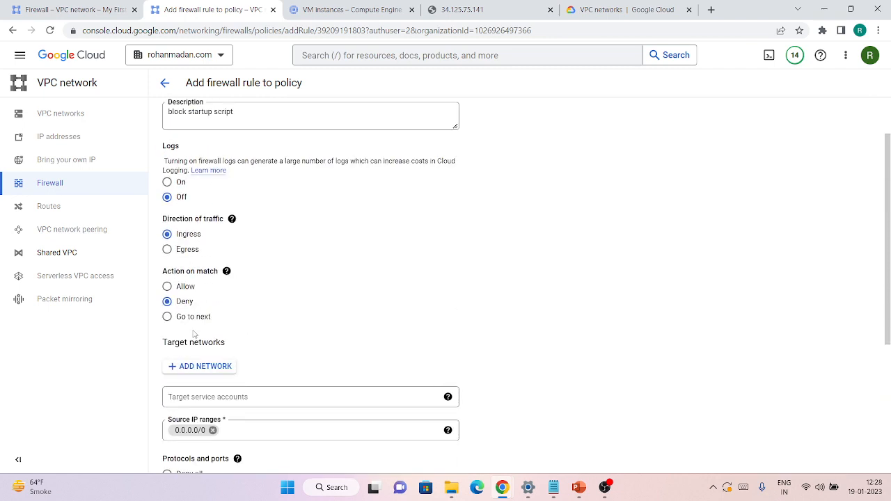
scroll(196, 335, "up", 1)
scroll(195, 335, "down", 4)
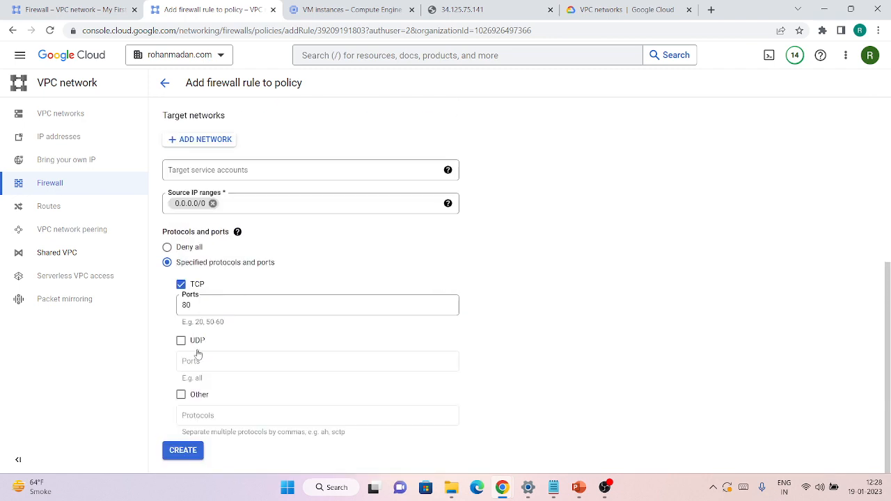
left_click(183, 451)
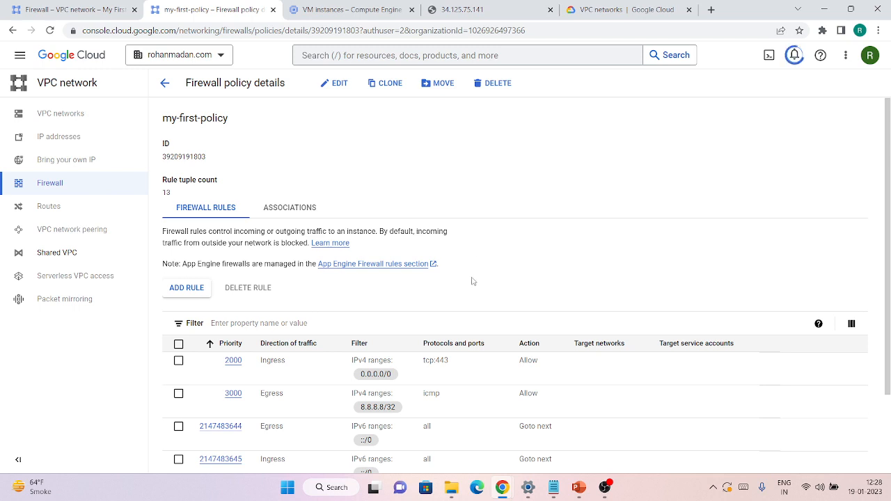
Reload instance-1's web page and open its external IP again from the VM instances list to test the deny rule.
left_click(494, 9)
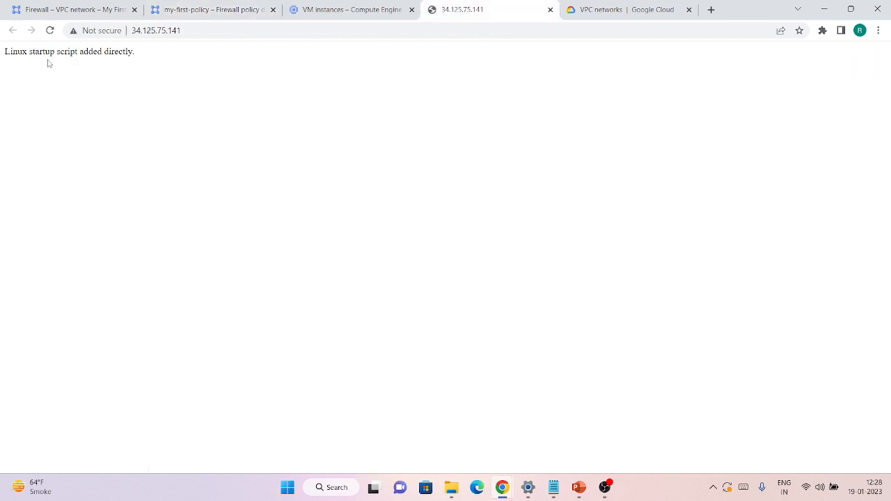
left_click(51, 31)
left_click(348, 9)
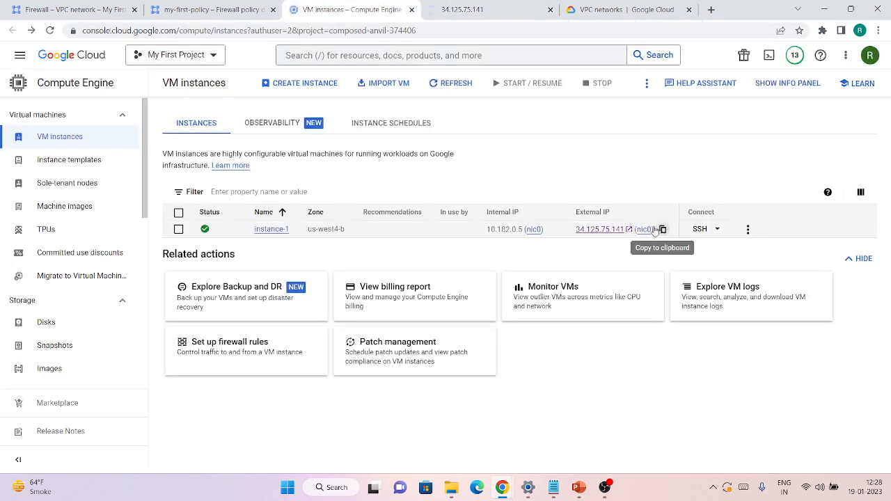
left_click(629, 232)
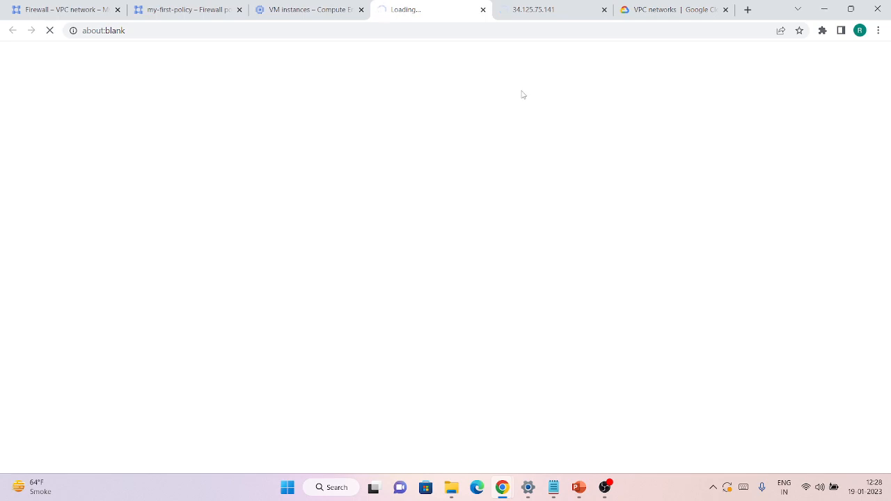
Start creating a second VM instance in My First Project from the VM instances list.
left_click(235, 3)
left_click(306, 4)
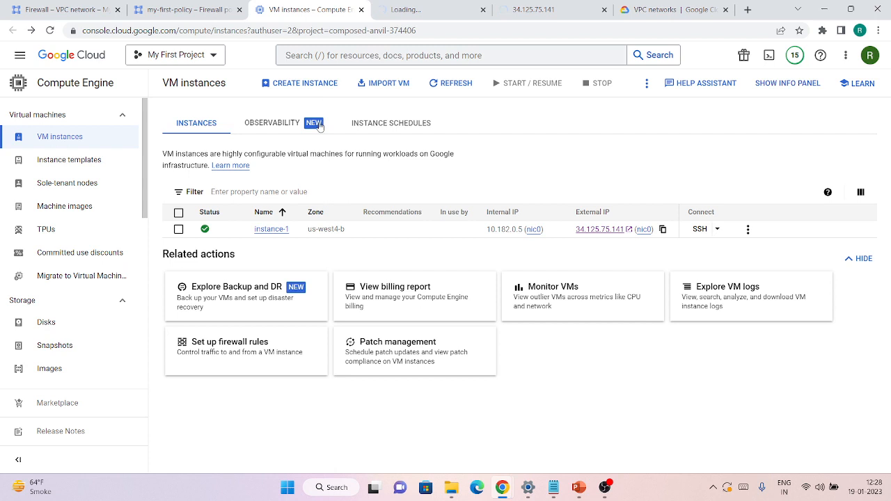
left_click(307, 91)
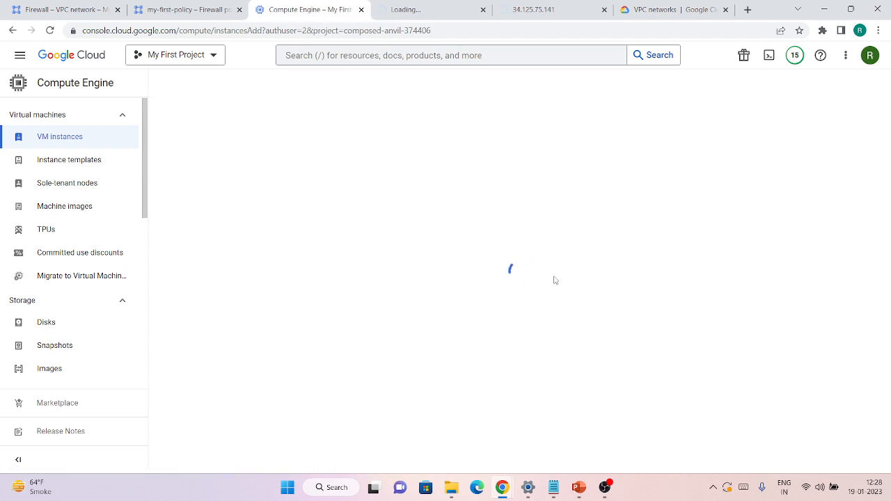
left_click(382, 124)
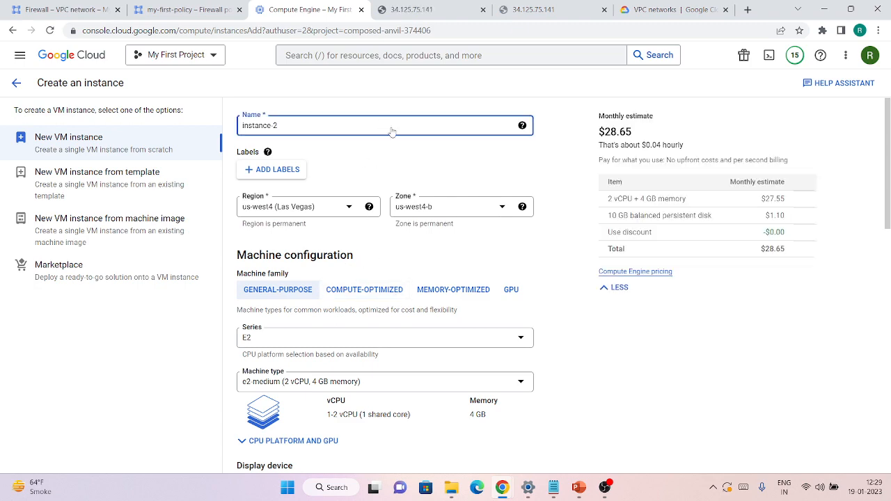
Check the region of the subnet in the test VPC network's details.
left_click(91, 19)
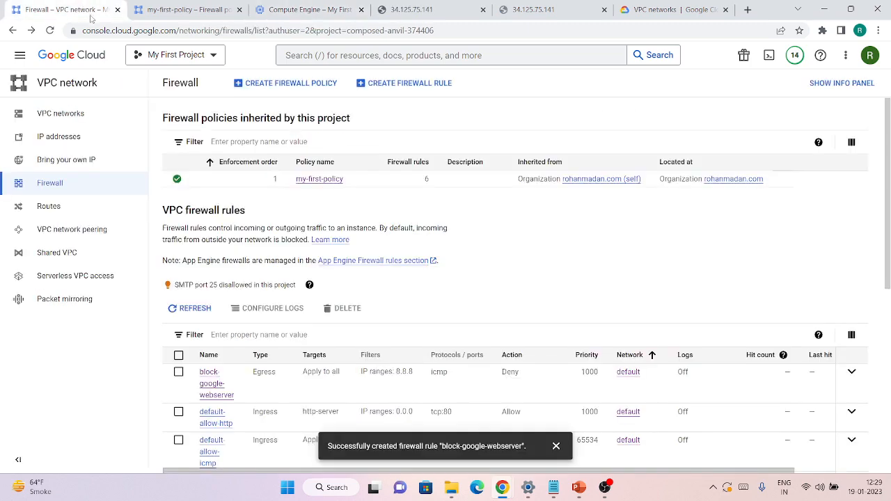
left_click(69, 114)
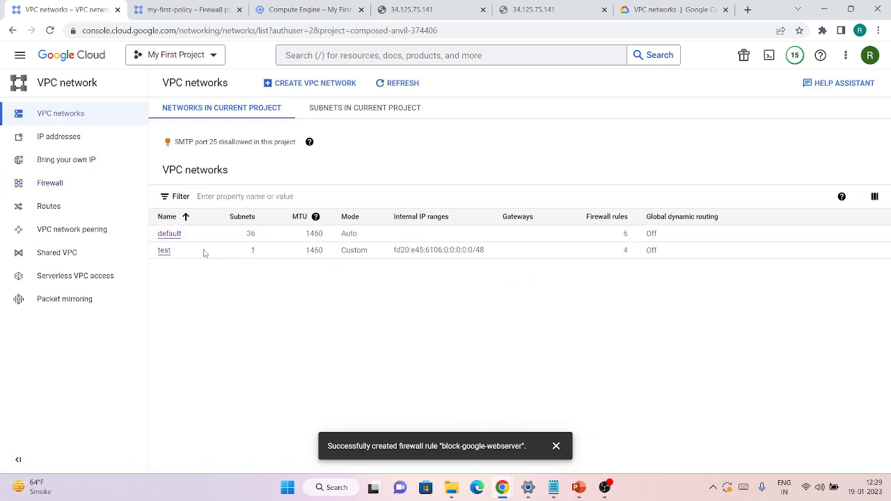
left_click(164, 251)
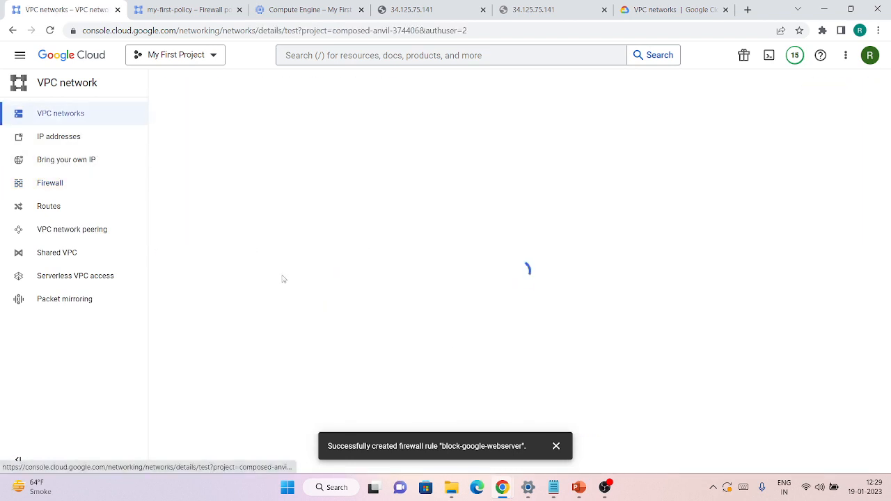
scroll(283, 309, "down", 3)
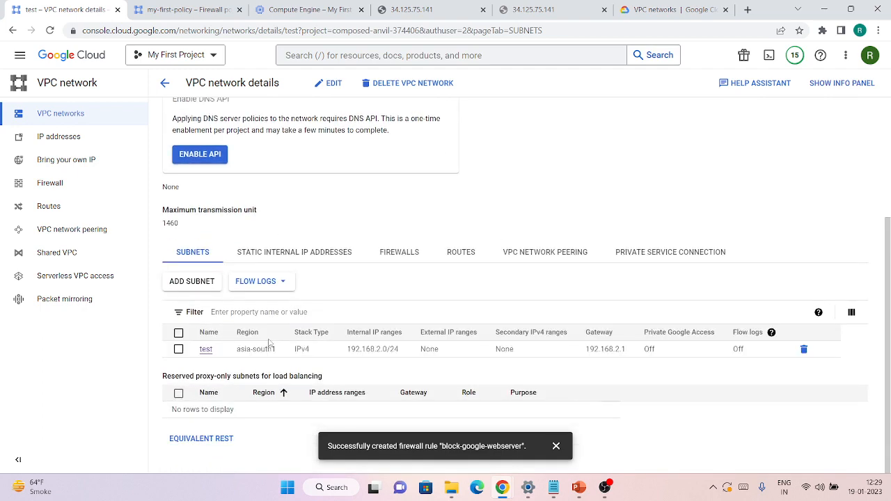
Set instance-2's region to asia-south1 (Mumbai) and its machine type to e2-micro.
left_click(310, 9)
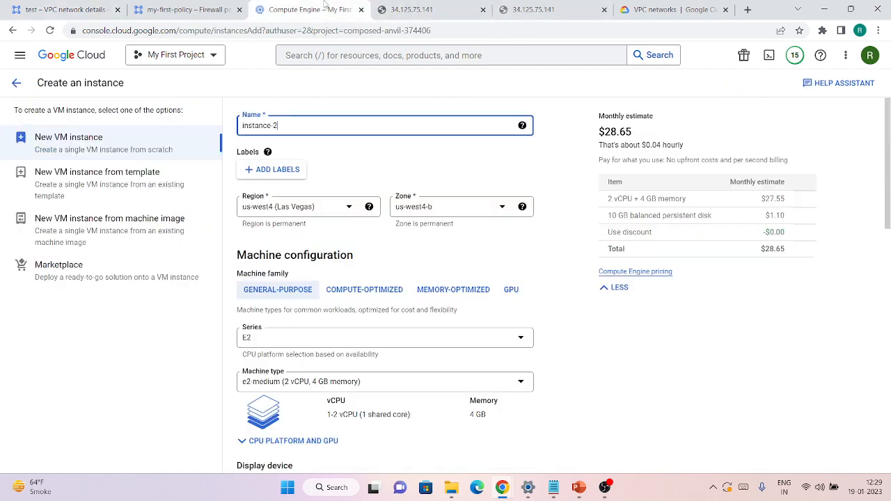
left_click(308, 206)
scroll(333, 338, "down", 6)
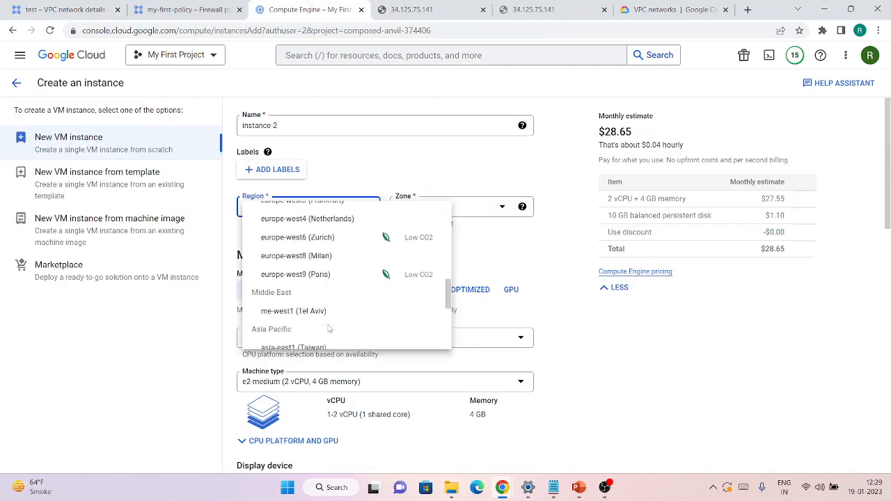
scroll(315, 301, "down", 1)
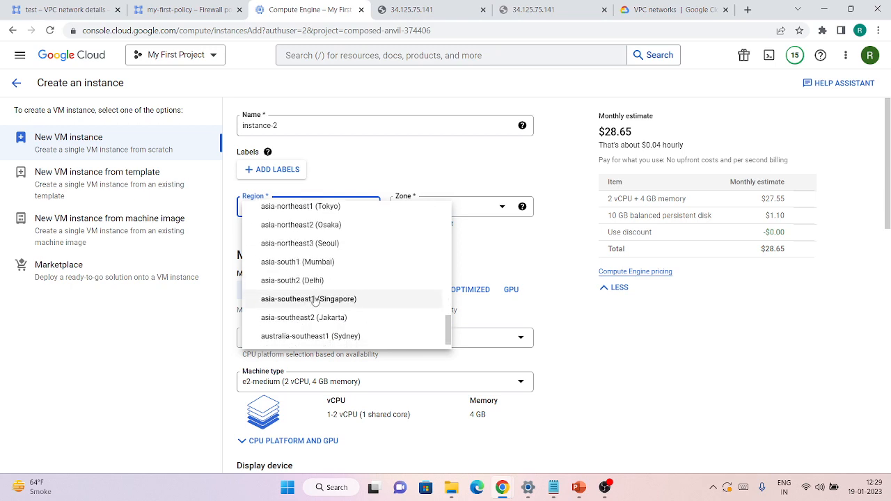
left_click(421, 270)
scroll(380, 313, "down", 3)
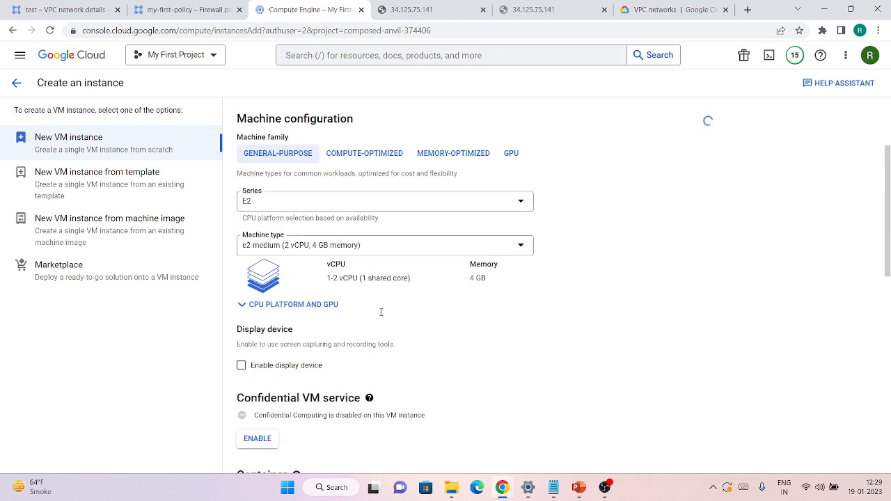
left_click(342, 213)
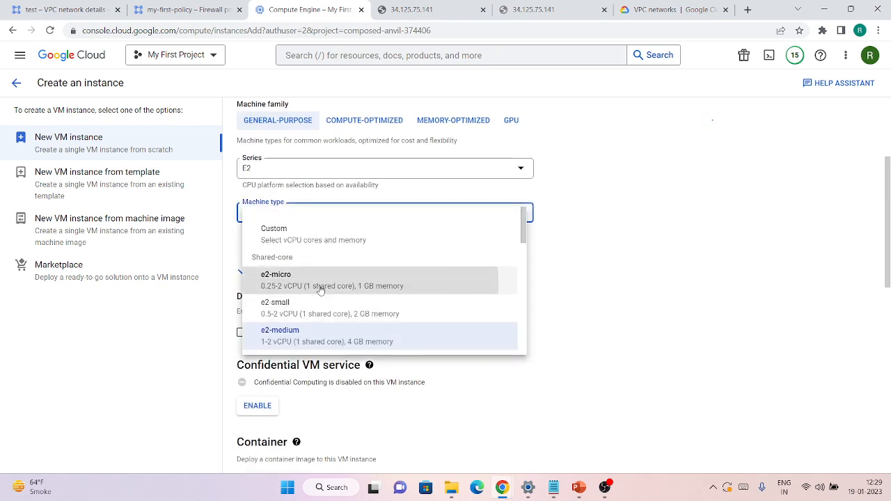
left_click(319, 286)
In instance-2's advanced networking options, set the network interface to network test and subnetwork test IPv4 (192.168.2.0/24).
scroll(357, 318, "down", 6)
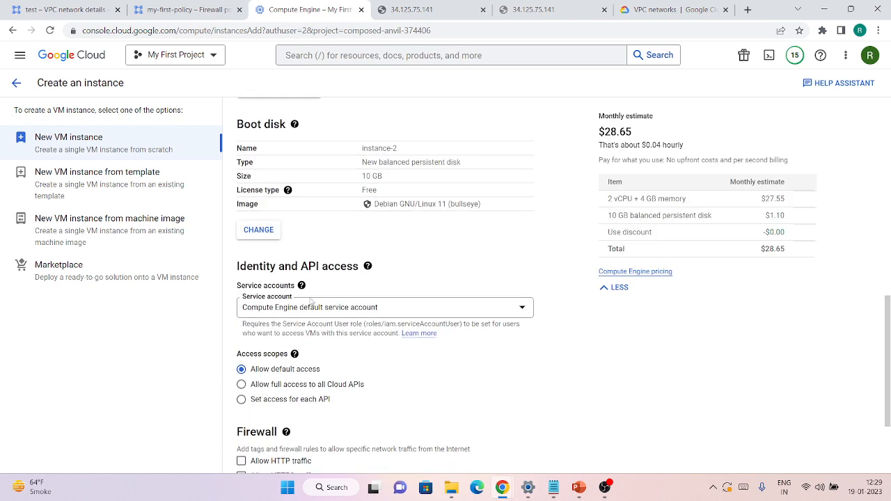
scroll(376, 330, "down", 2)
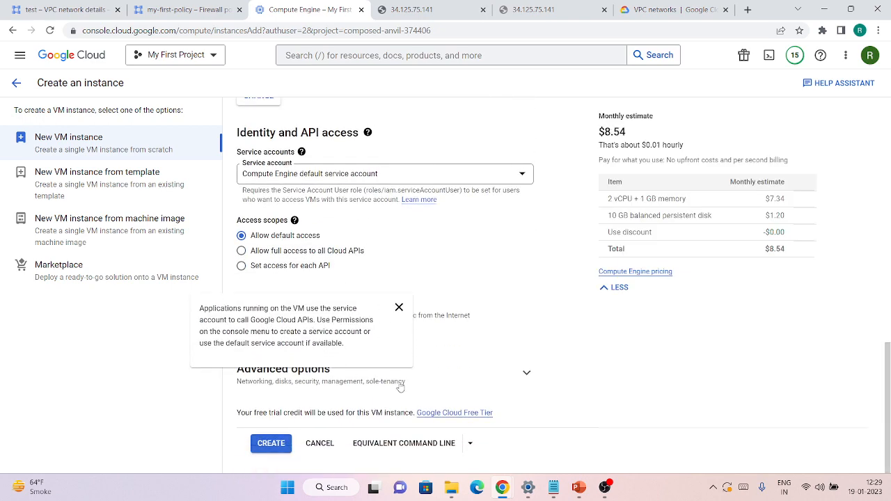
left_click(441, 370)
scroll(418, 368, "down", 2)
left_click(329, 270)
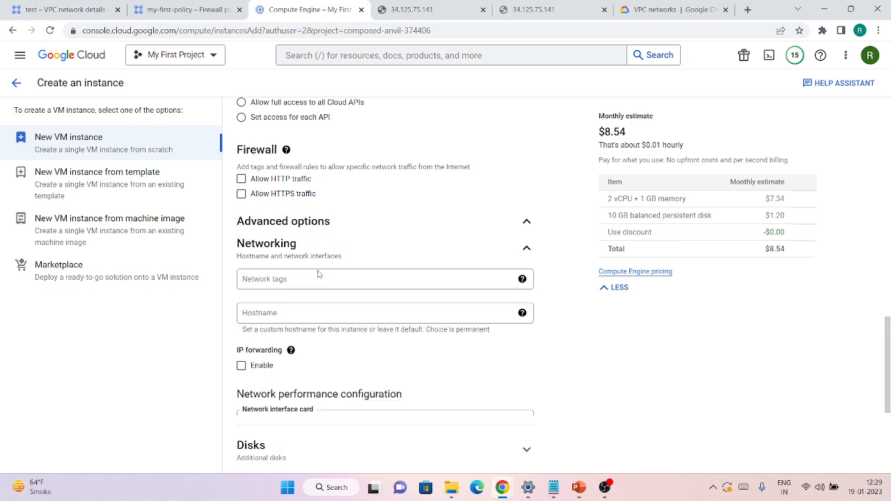
scroll(327, 299, "down", 2)
scroll(344, 341, "down", 1)
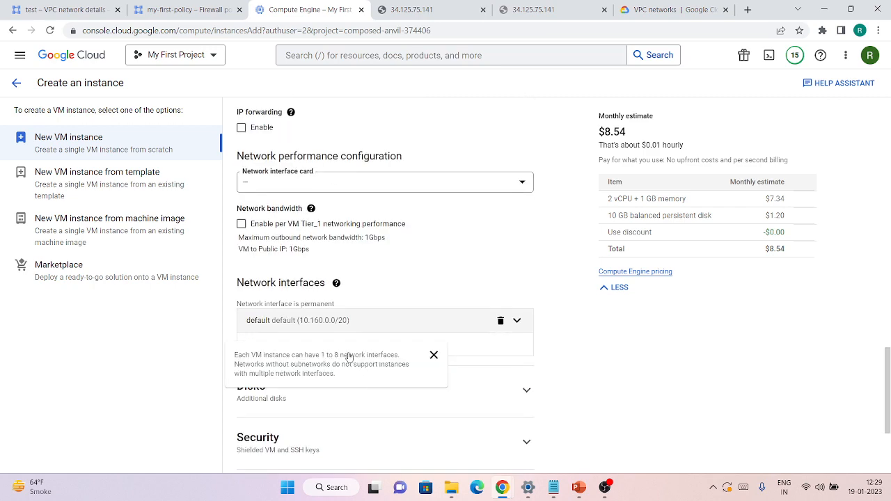
left_click(355, 324)
scroll(341, 324, "down", 1)
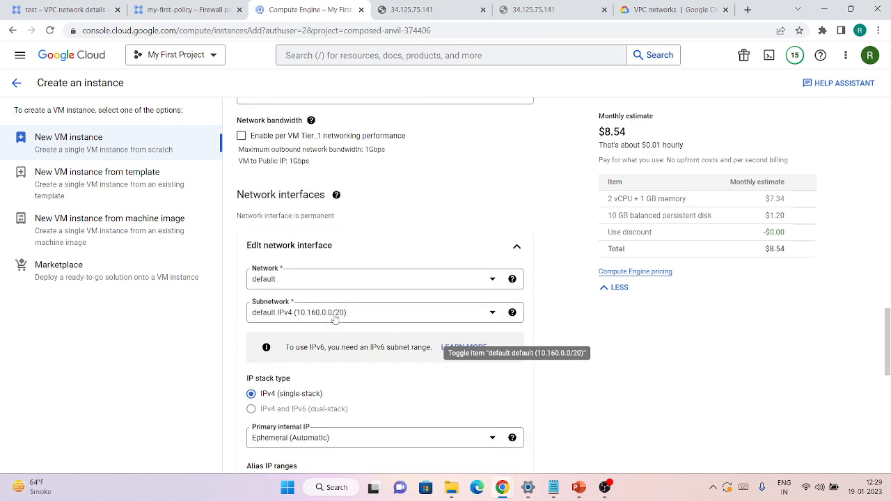
left_click(317, 279)
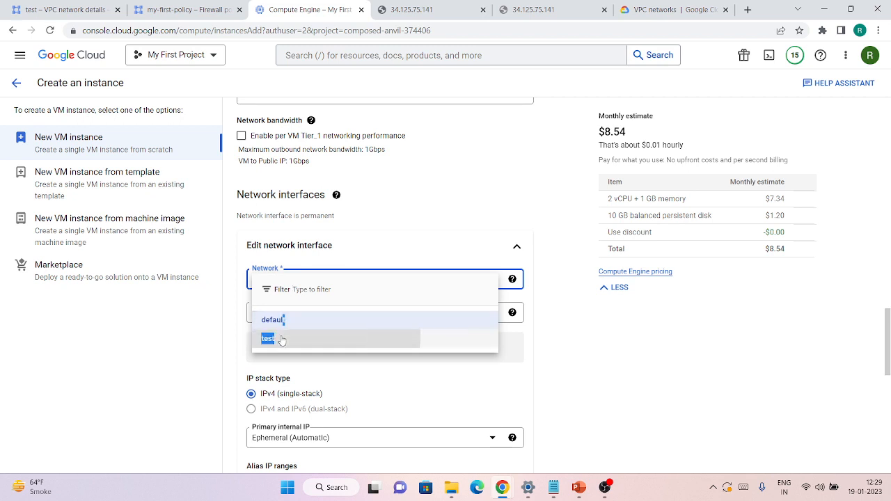
left_click(292, 339)
left_click(312, 313)
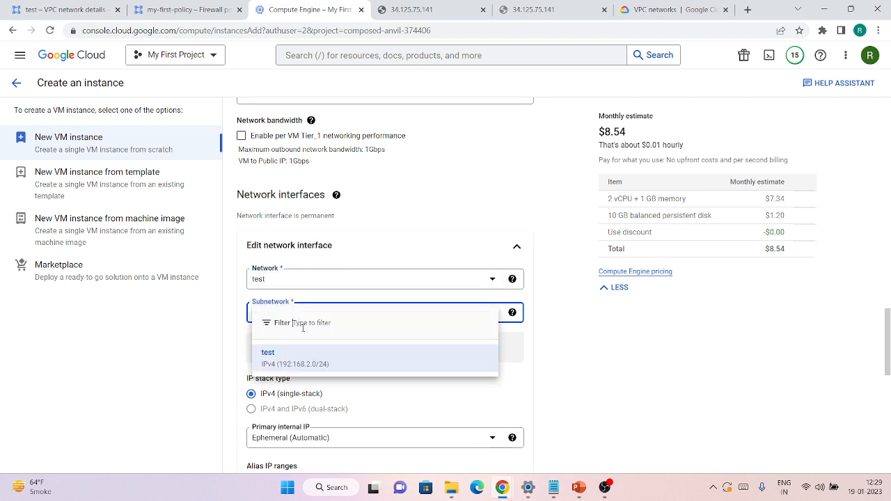
left_click(300, 351)
scroll(335, 330, "down", 3)
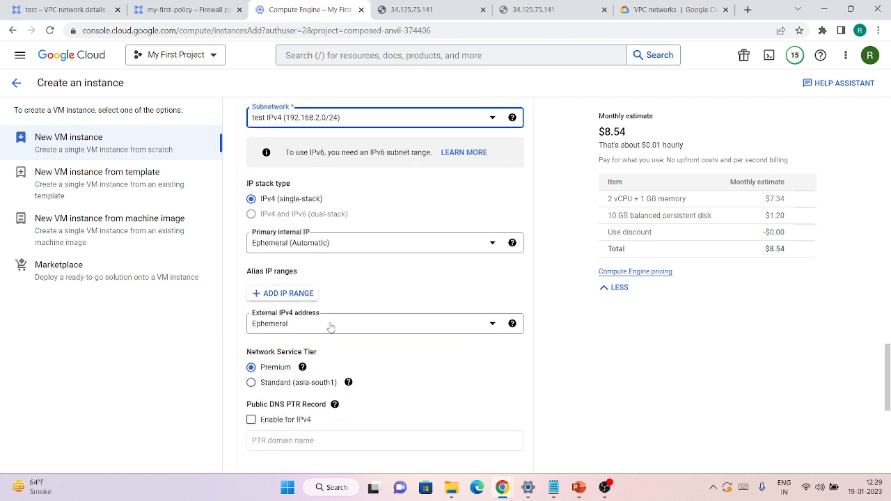
scroll(408, 371, "down", 3)
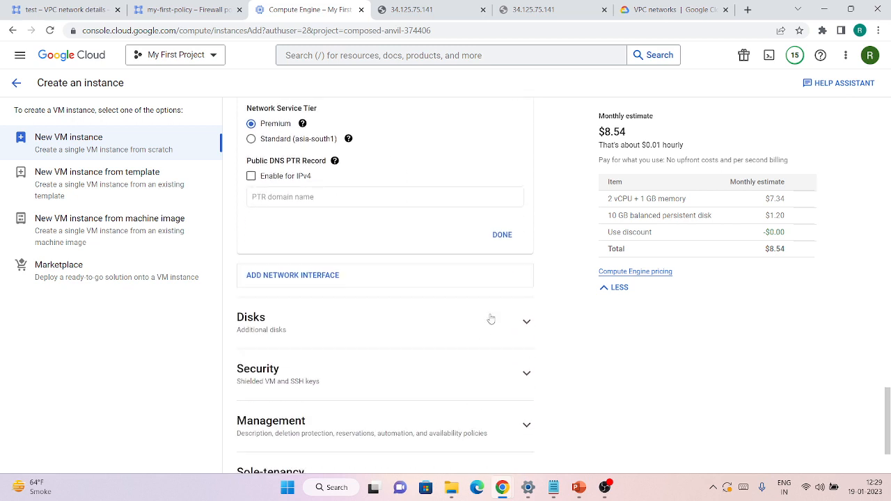
left_click(502, 234)
Copy the whole Apache startup script from the Startup Script file in Notepad into instance-2's startup script under management options.
left_click(321, 322)
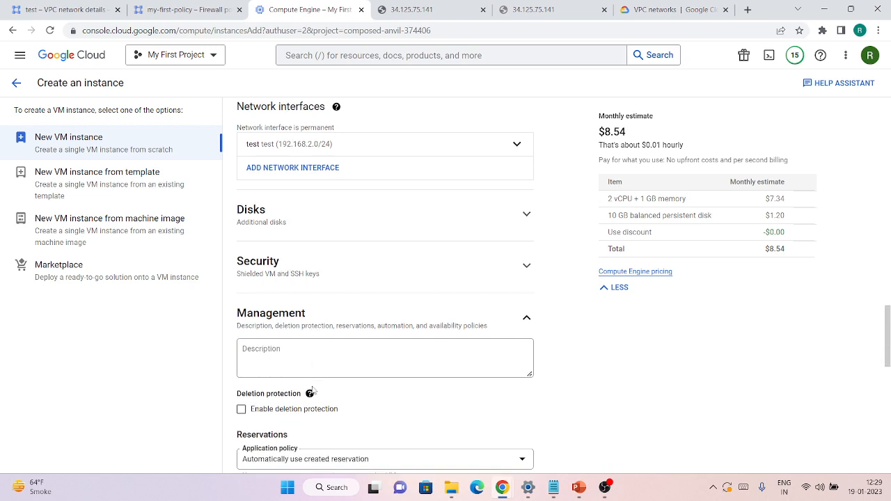
scroll(313, 329, "down", 3)
left_click(313, 334)
left_click(552, 487)
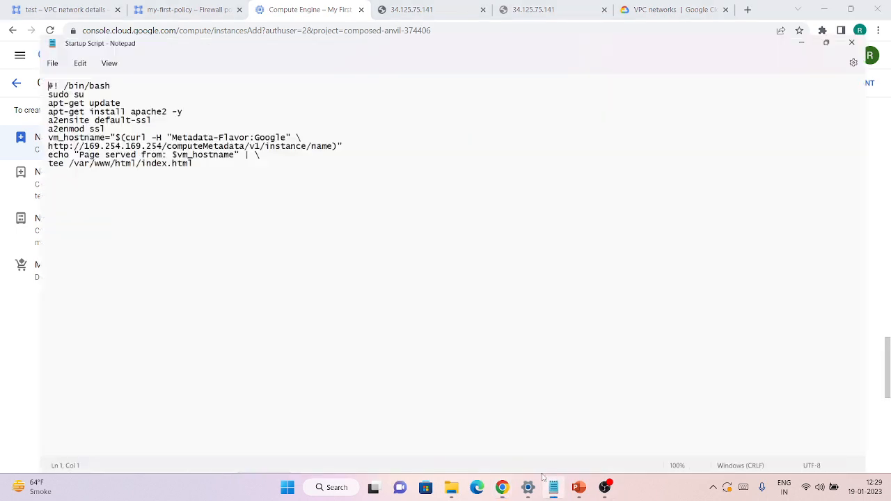
left_click_drag(232, 153, 208, 130)
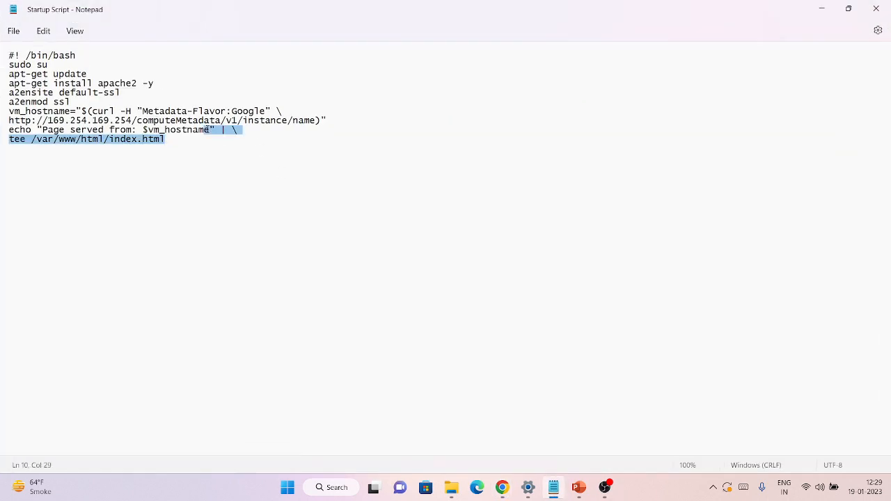
left_click(186, 136)
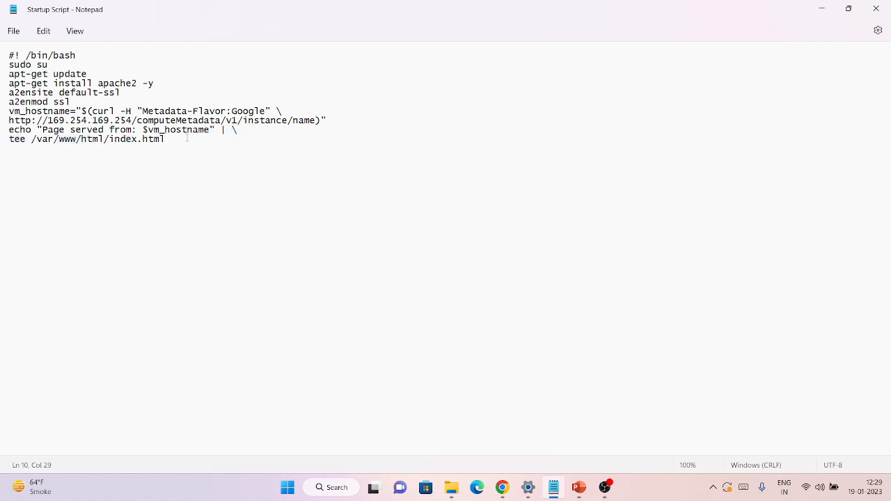
left_click_drag(179, 141, 8, 54)
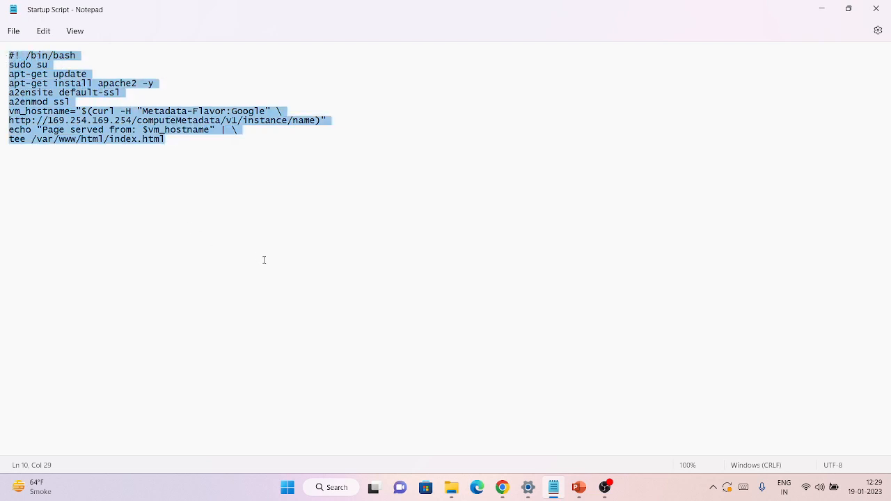
key("alt+Tab")
key("ctrl+v")
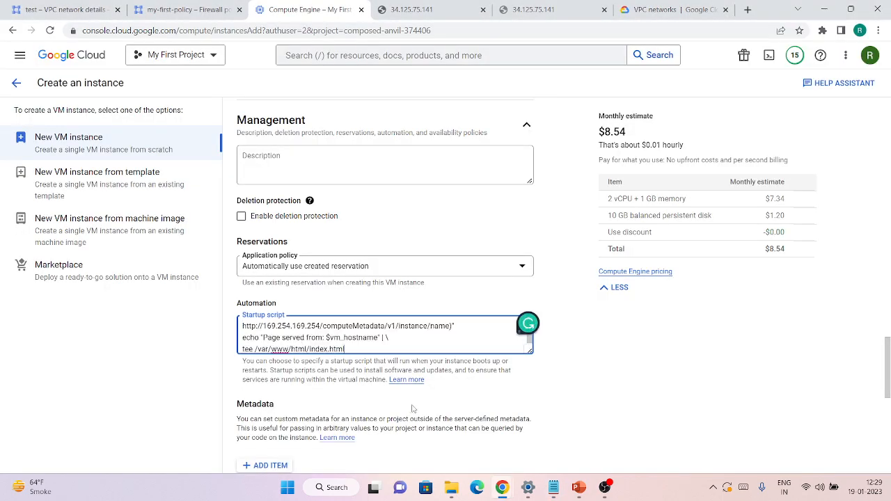
Create instance-2 with the configured settings.
scroll(344, 382, "down", 2)
scroll(340, 421, "down", 5)
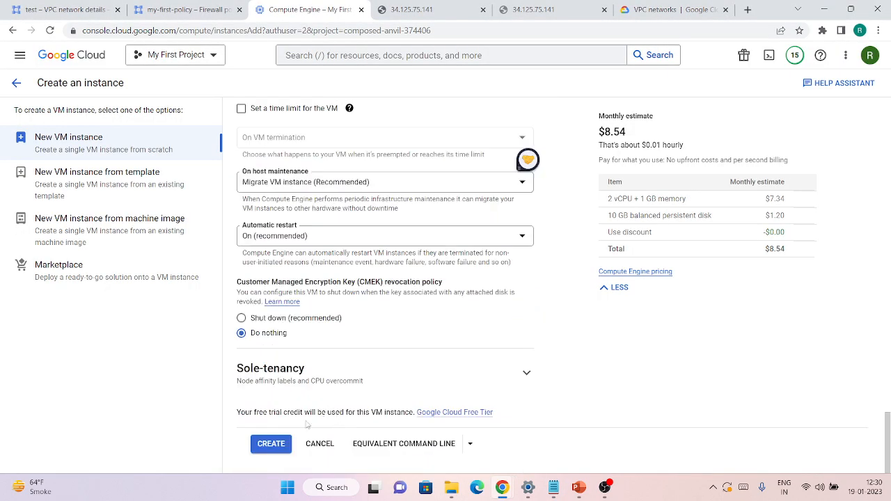
left_click(270, 444)
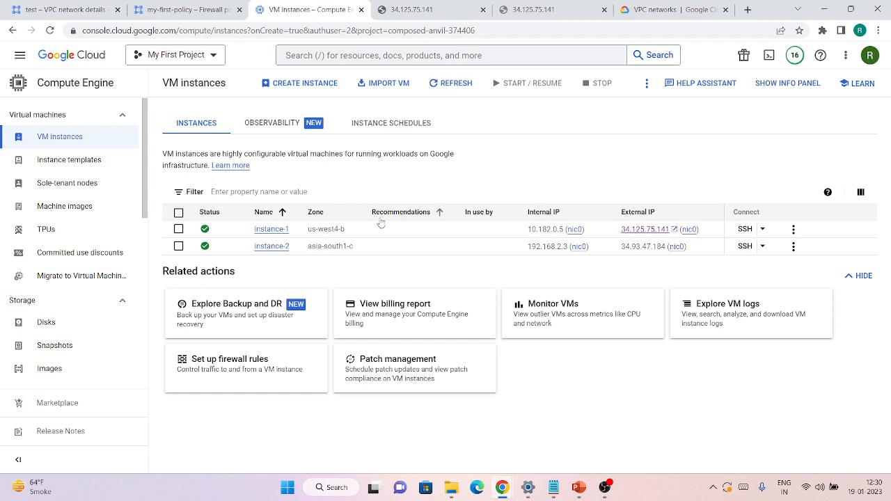
Edit instance-2 to allow HTTP traffic through its firewall settings and save the change.
left_click(272, 249)
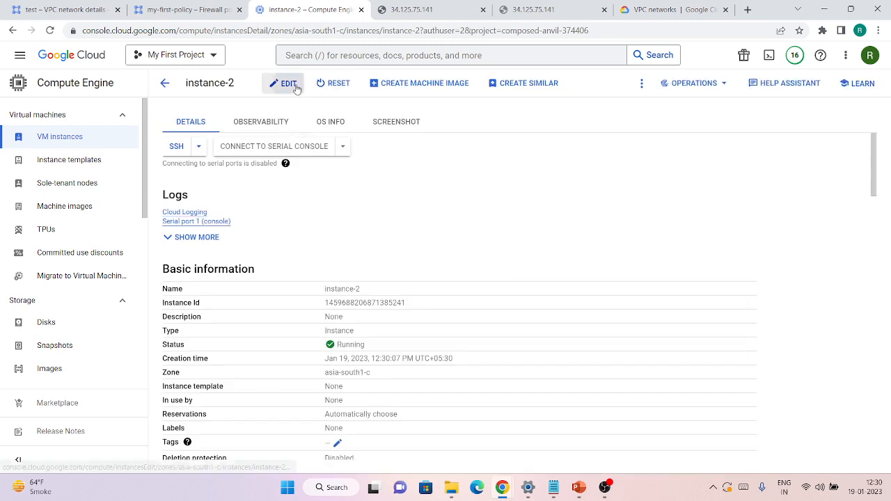
left_click(289, 84)
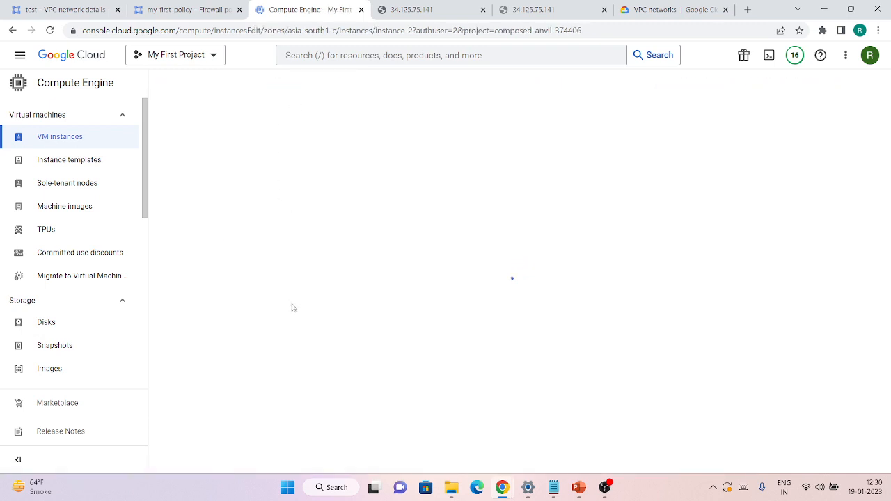
scroll(269, 348, "down", 6)
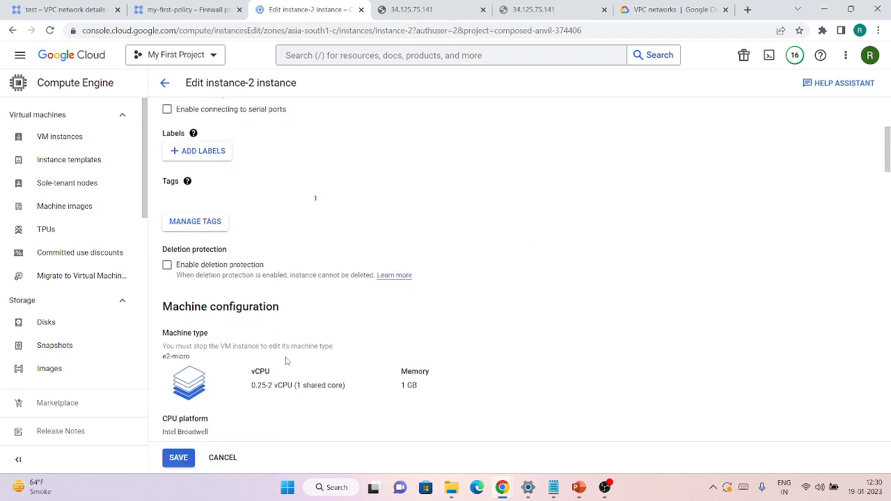
scroll(268, 331, "down", 2)
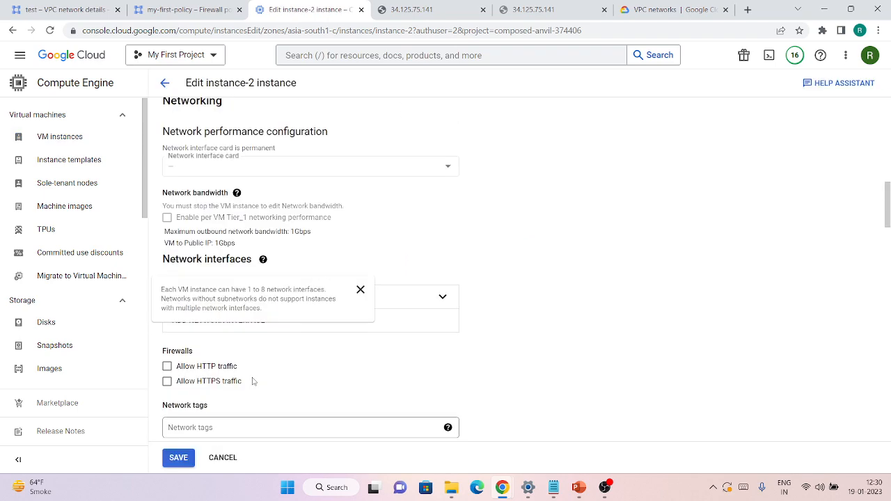
left_click(206, 367)
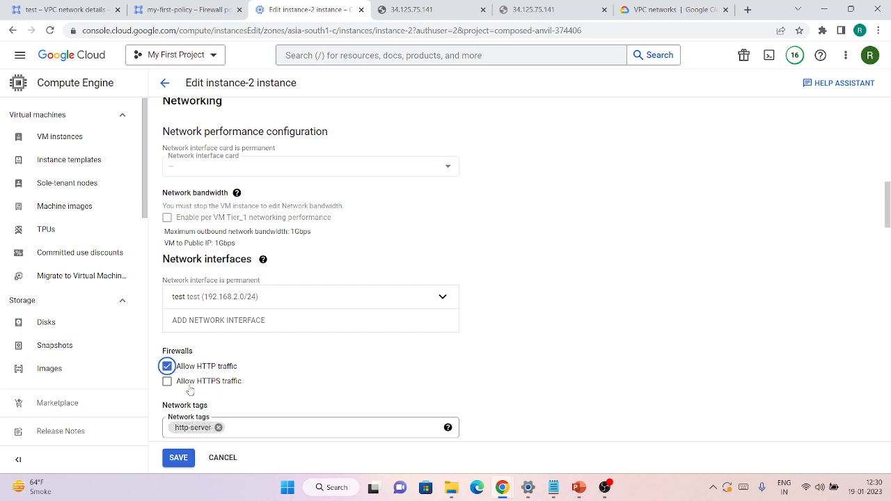
scroll(189, 389, "down", 15)
left_click(176, 456)
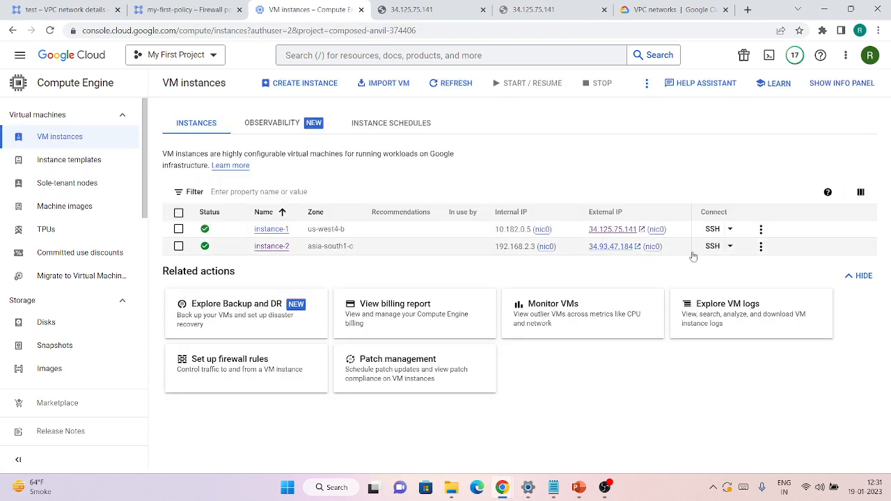
Open instance-2's external IP to test HTTP access and review the firewall rules of my-first-policy.
left_click(631, 248)
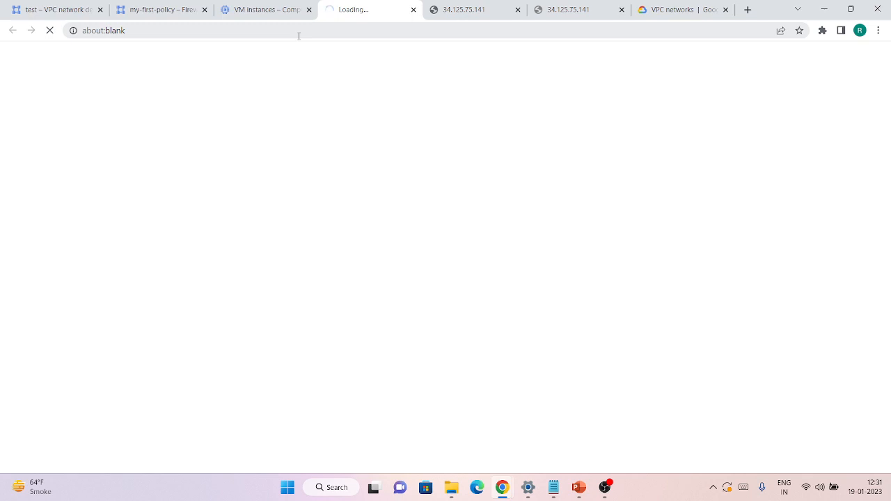
left_click(232, 5)
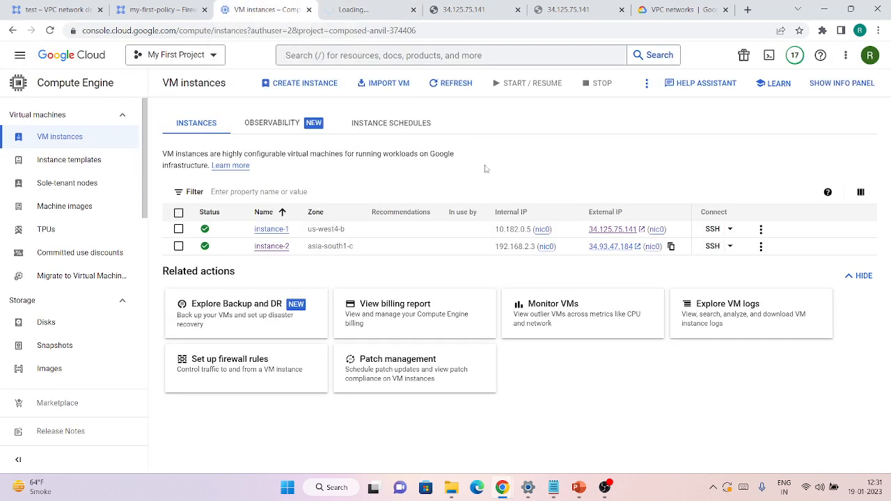
left_click(154, 7)
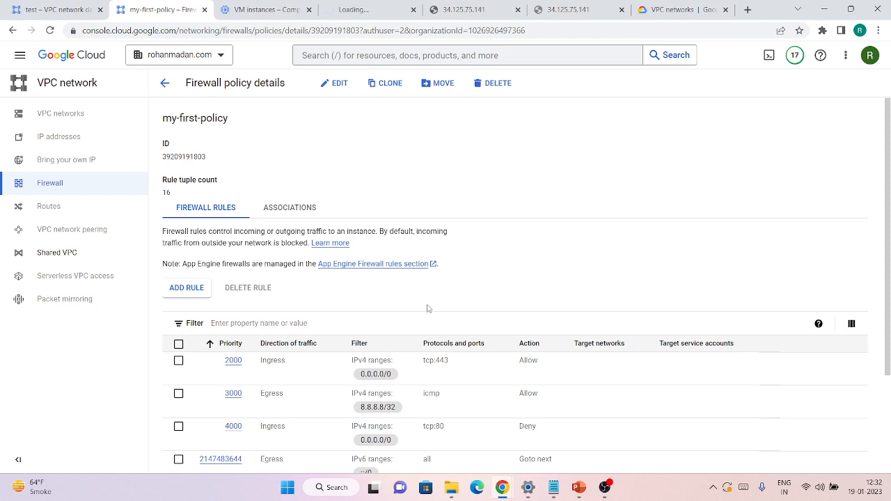
scroll(428, 309, "down", 2)
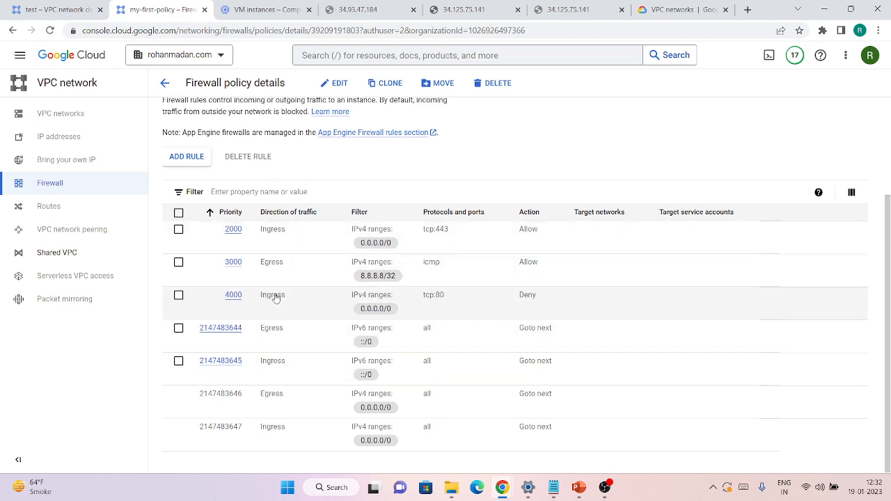
scroll(292, 162, "up", 2)
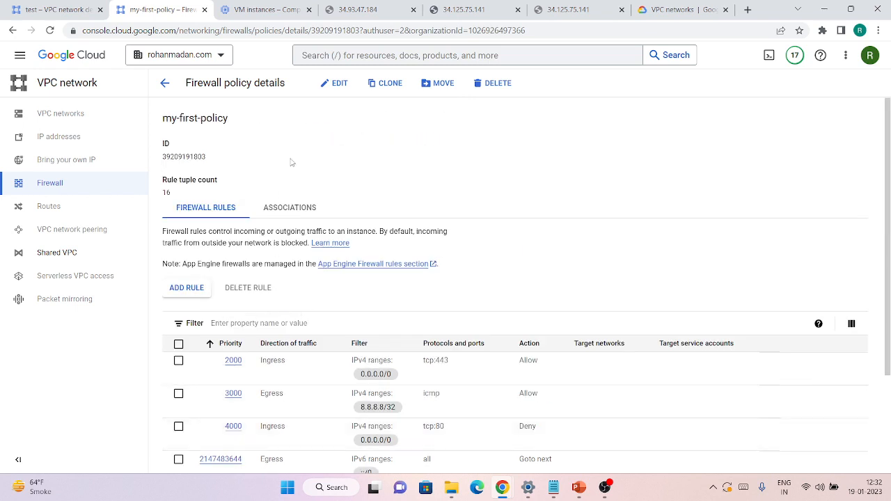
Remove my-first-policy's association with the organization node.
left_click(326, 84)
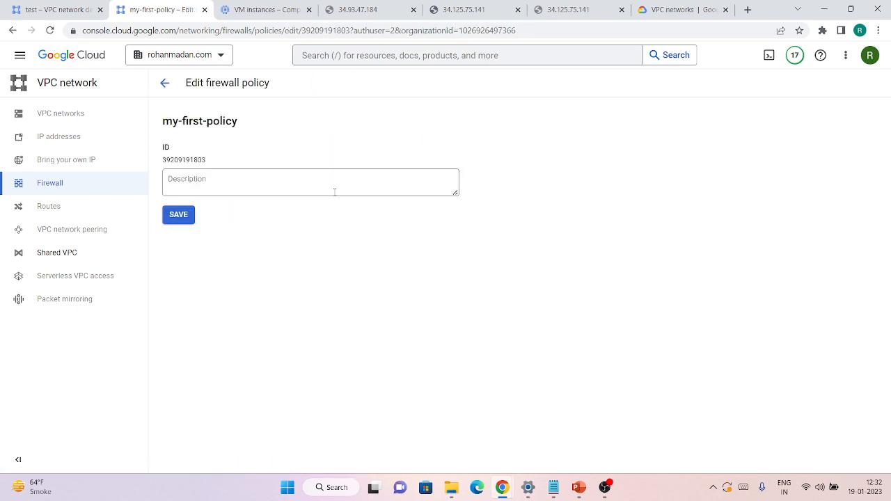
left_click(166, 85)
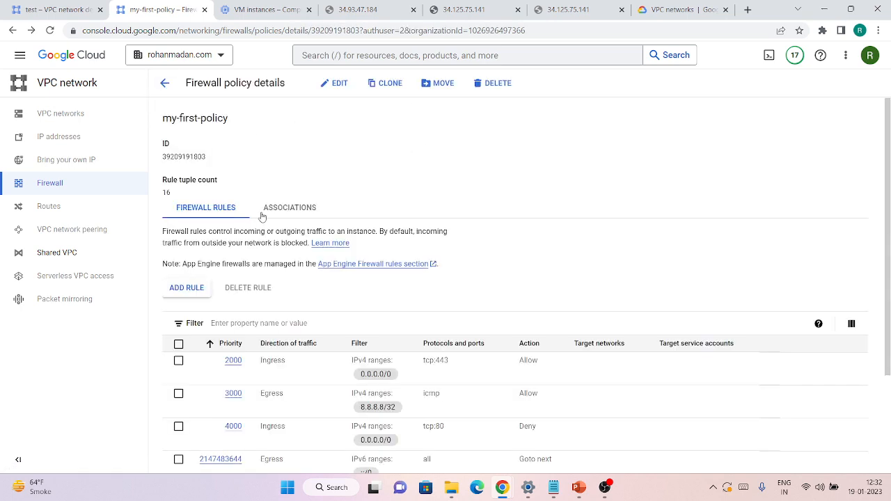
left_click(265, 208)
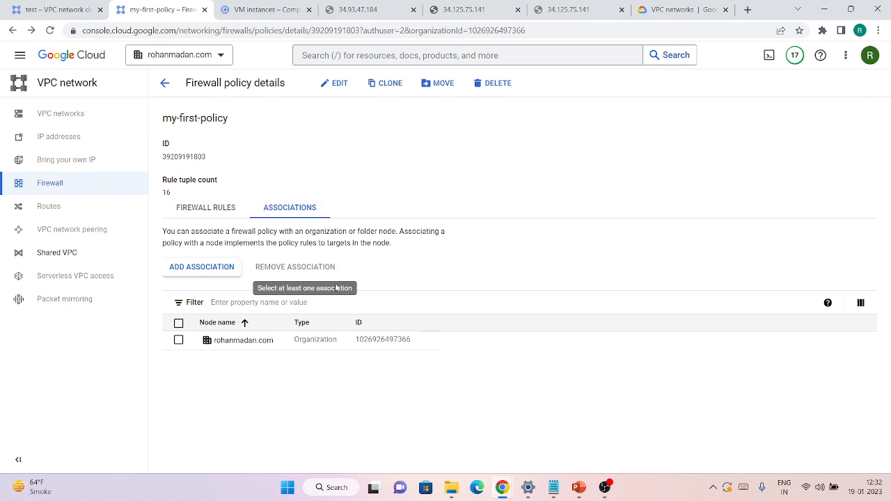
left_click(177, 341)
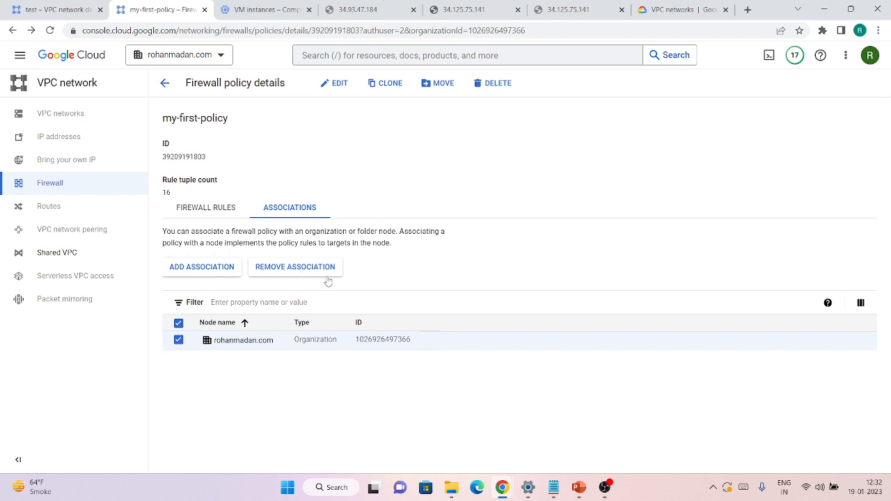
left_click(306, 267)
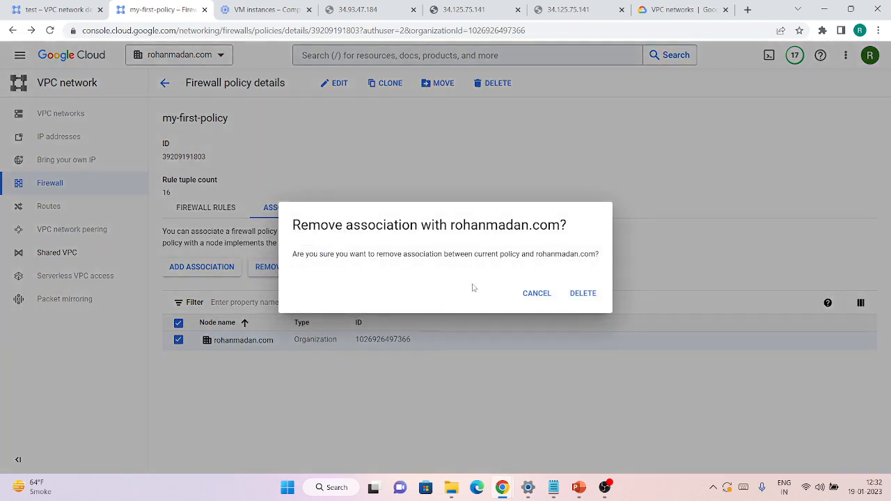
left_click(583, 294)
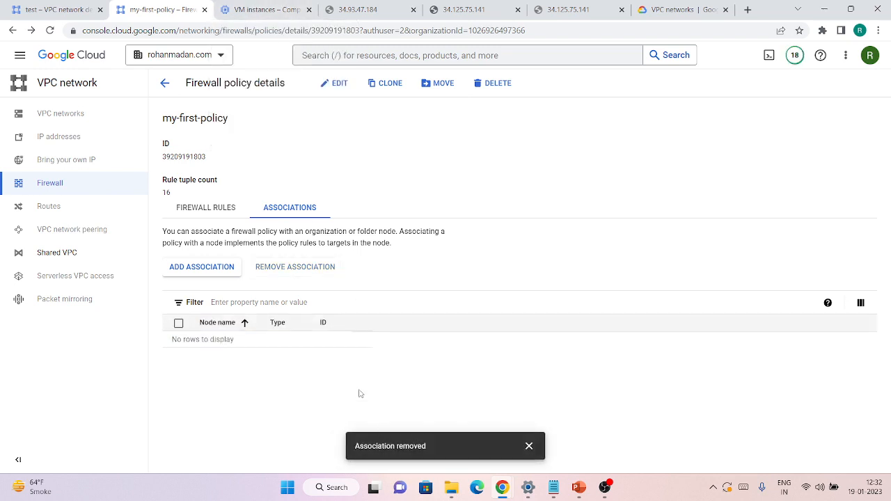
Open instance-2's external IP from the VM list and reload its earlier test page to check HTTP access.
left_click(263, 10)
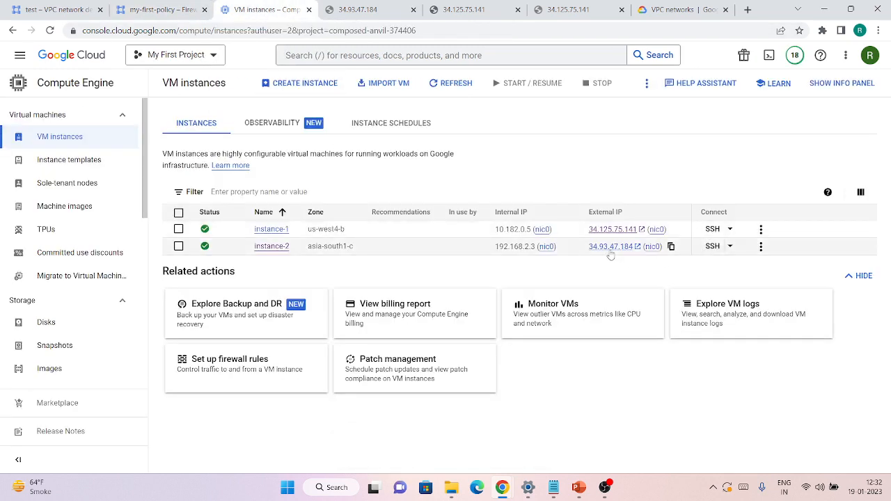
left_click(632, 250)
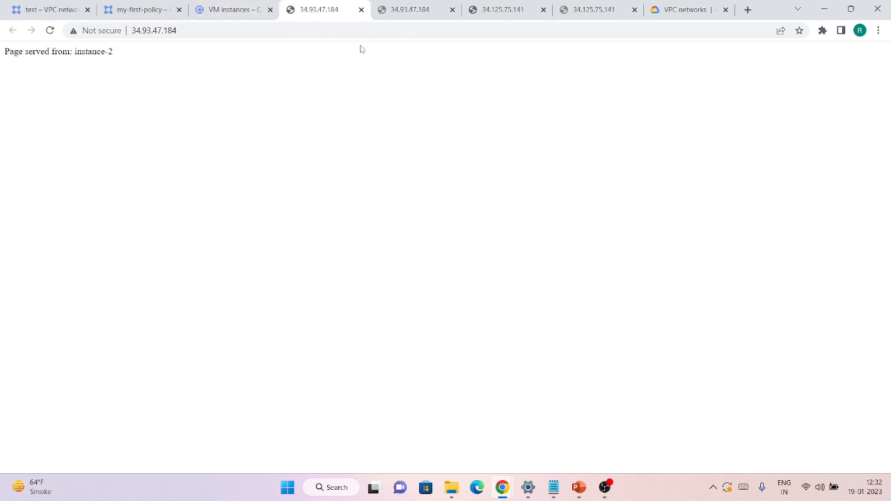
left_click(417, 10)
left_click(51, 30)
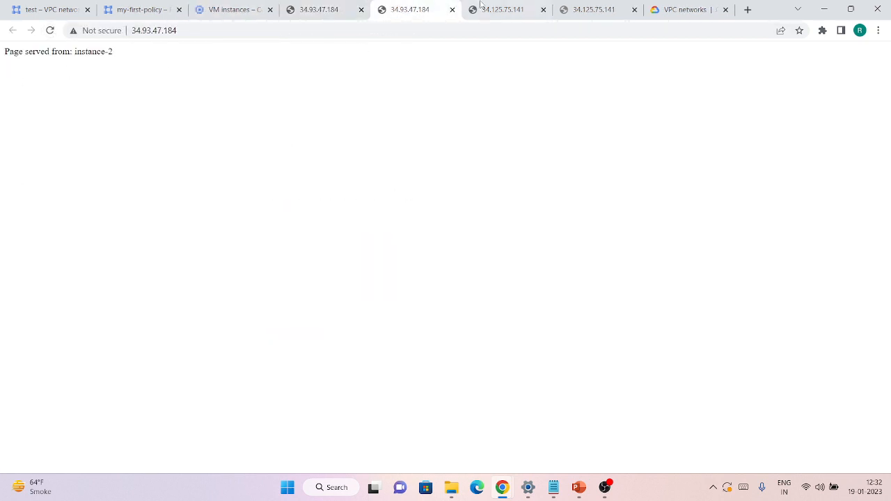
Close the duplicate test pages, keeping one per VM, and recheck instance-2's page and the VM list.
left_click(505, 8)
left_click(425, 5)
left_click(452, 10)
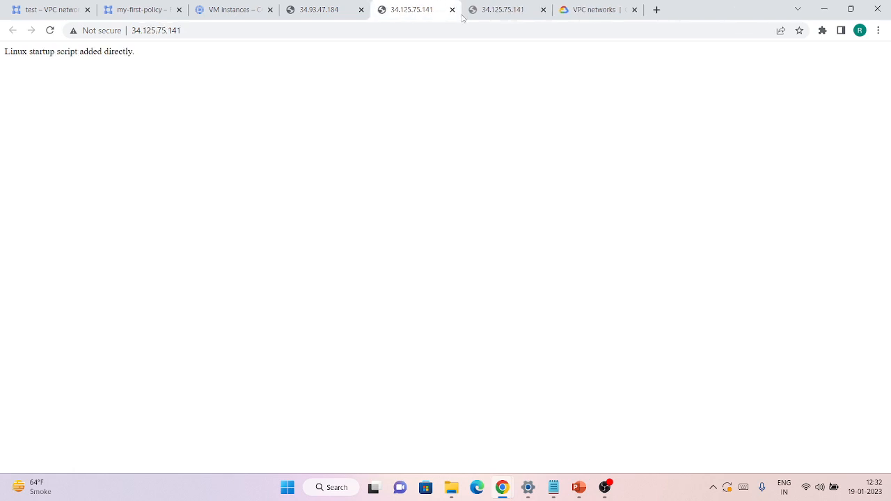
left_click(452, 10)
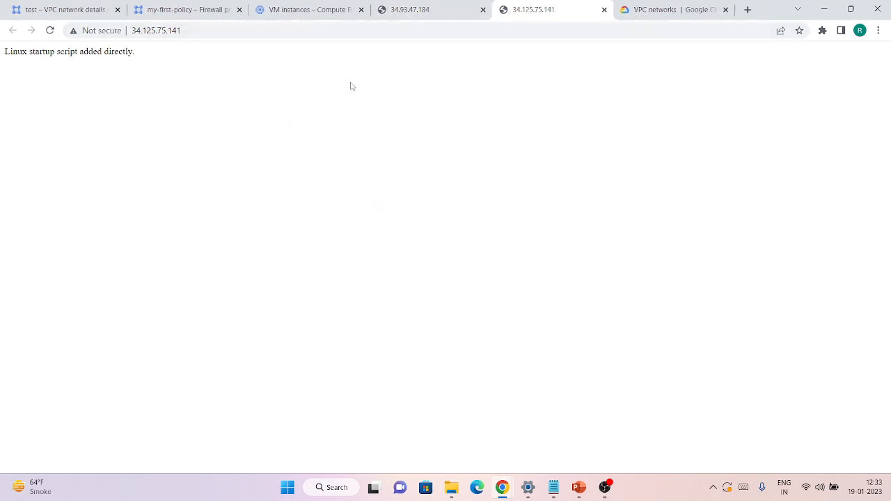
left_click(418, 9)
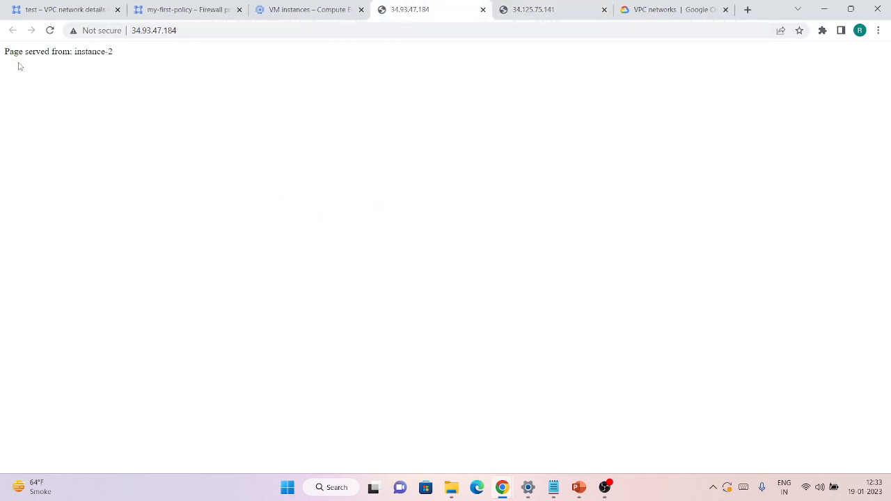
left_click(279, 10)
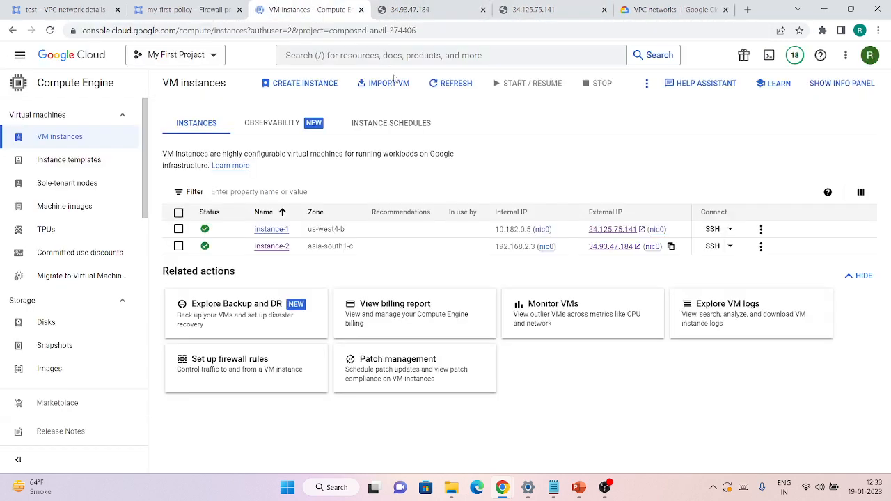
Open my-first-policy's priority 4000 deny rule for TCP port 80 for editing.
left_click(192, 15)
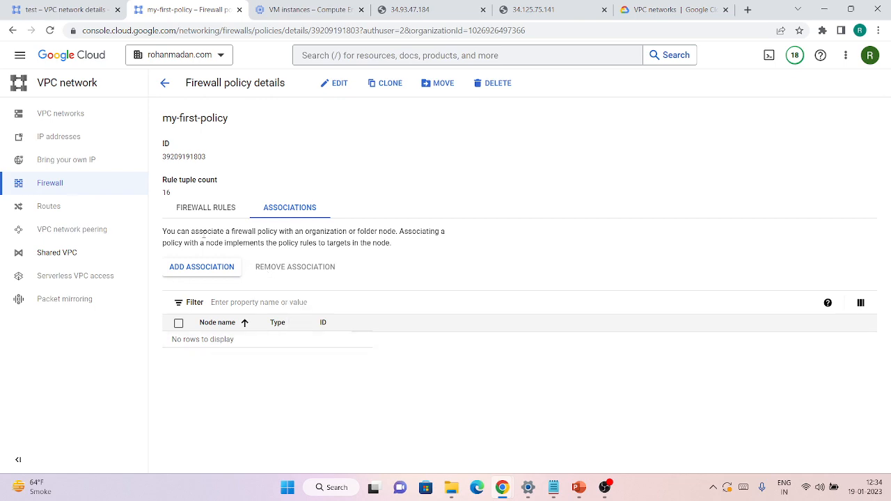
left_click(218, 211)
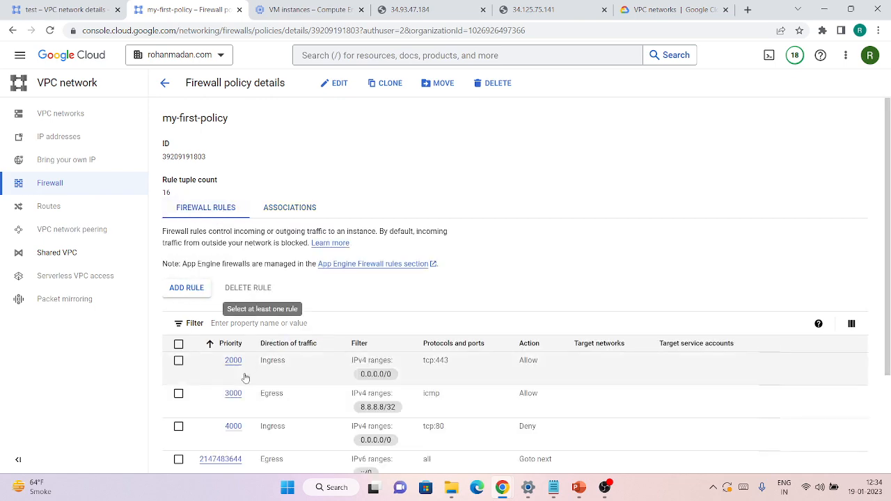
scroll(233, 370, "down", 1)
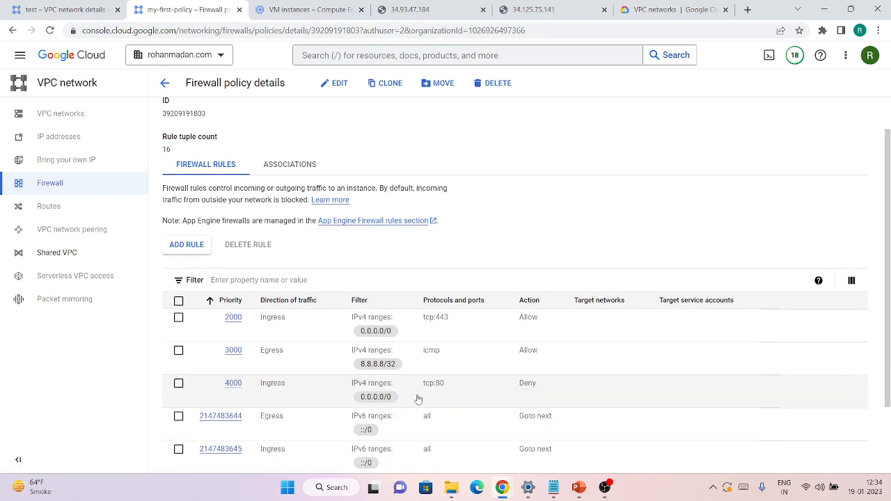
left_click(231, 384)
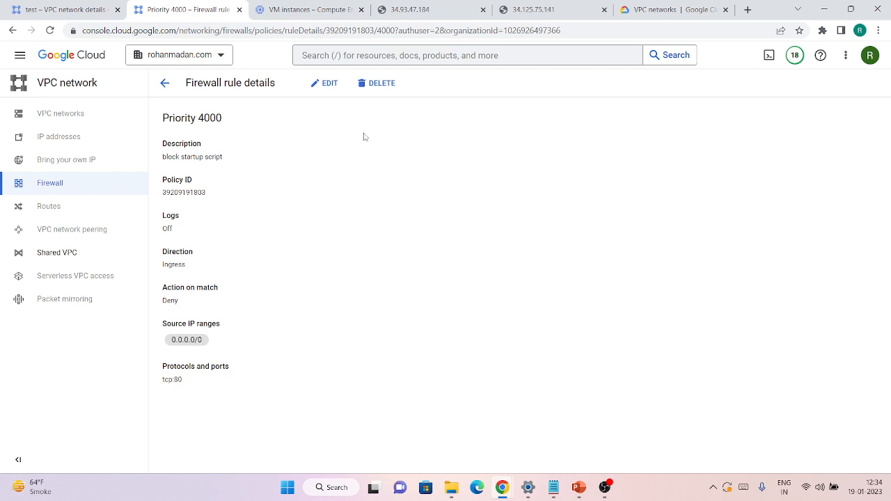
left_click(326, 85)
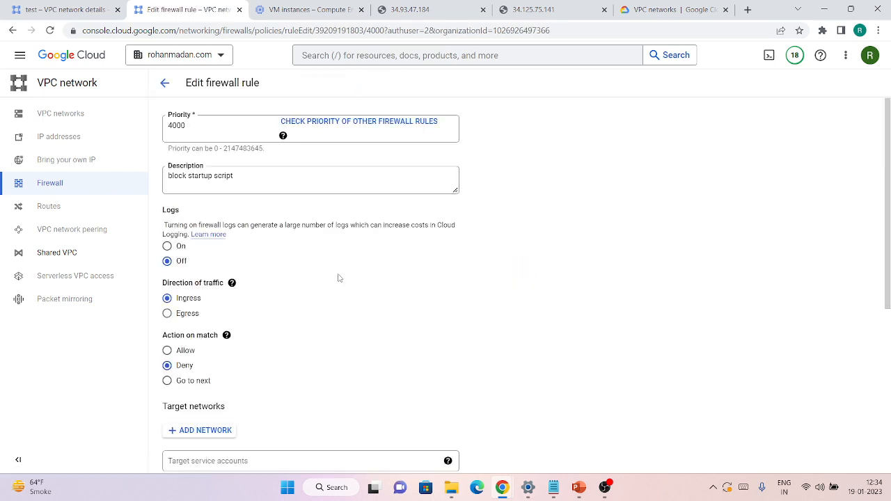
Add the test network of My First Project as the rule's target network and save the rule.
scroll(332, 288, "down", 3)
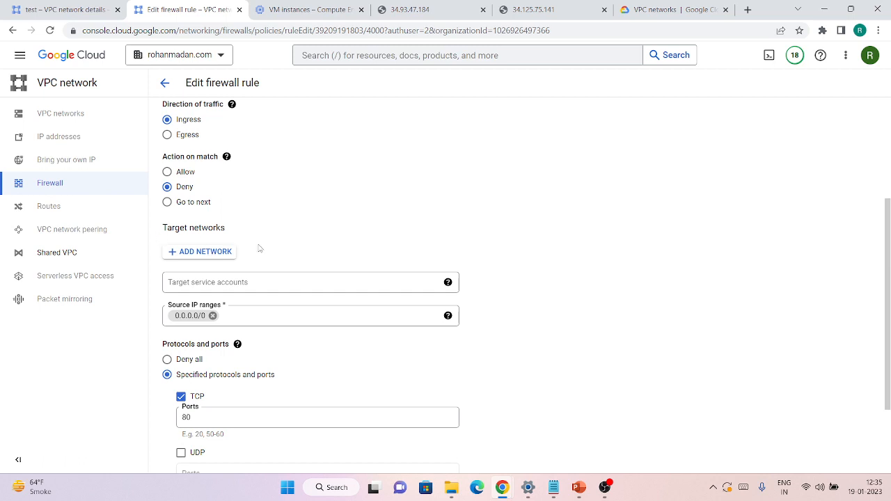
left_click(201, 253)
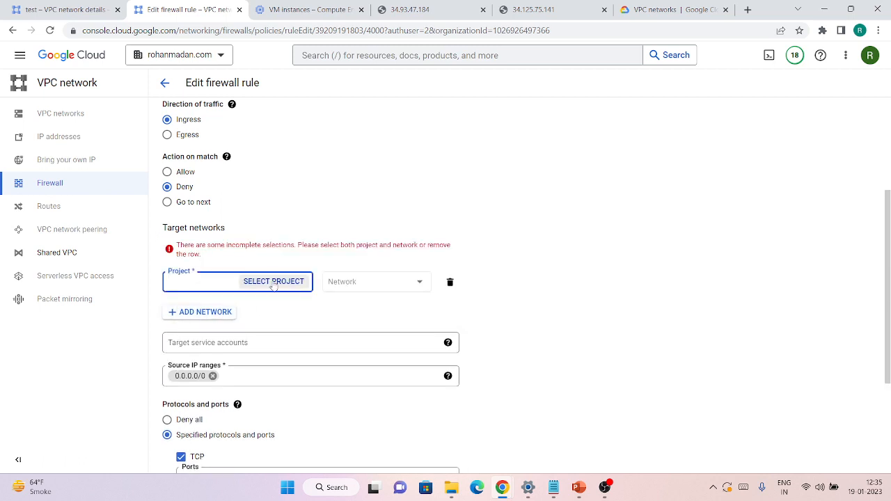
left_click(273, 282)
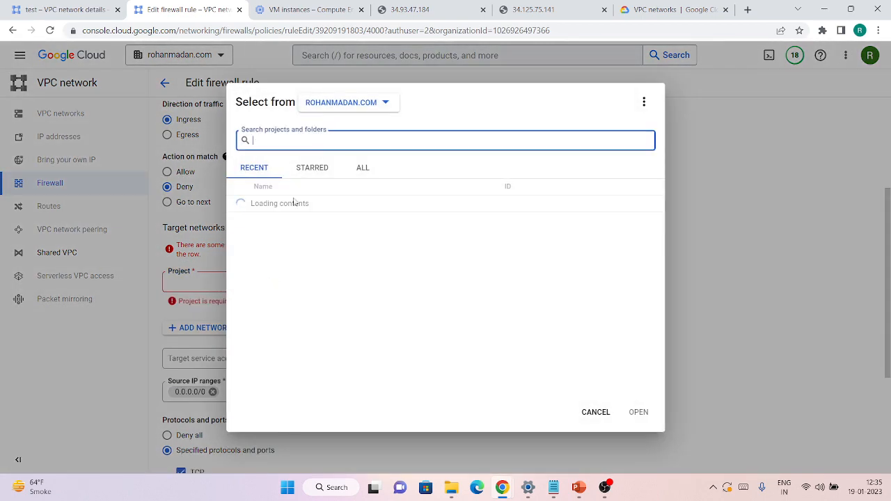
left_click(298, 220)
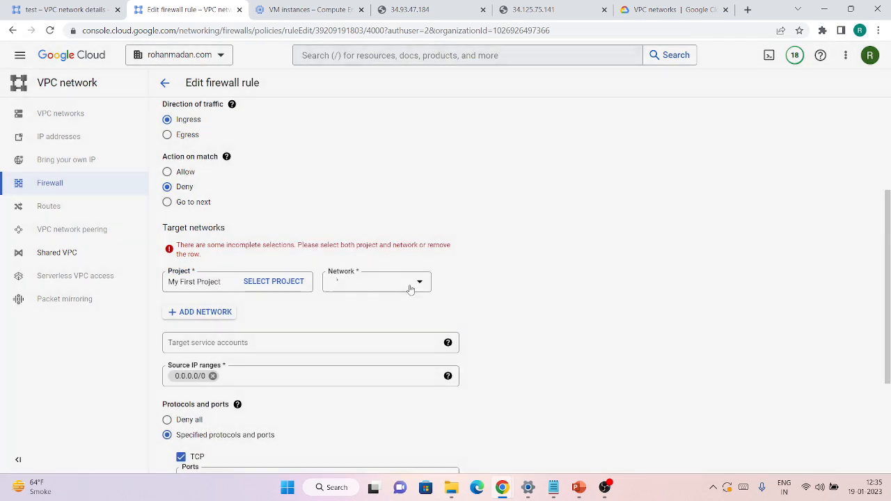
left_click(394, 288)
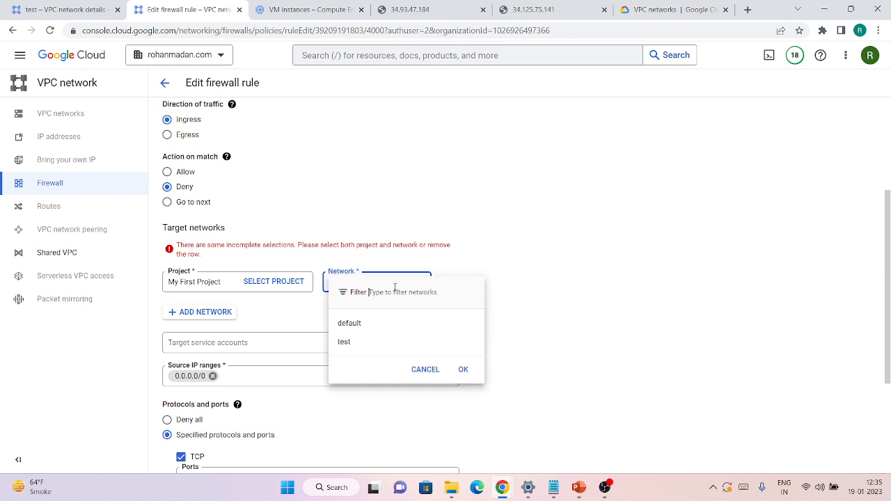
left_click(342, 348)
scroll(258, 372, "down", 3)
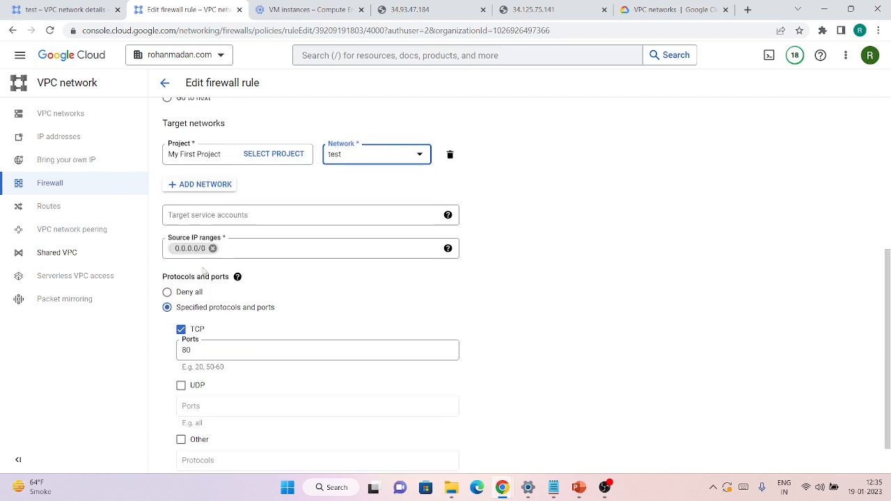
left_click(177, 451)
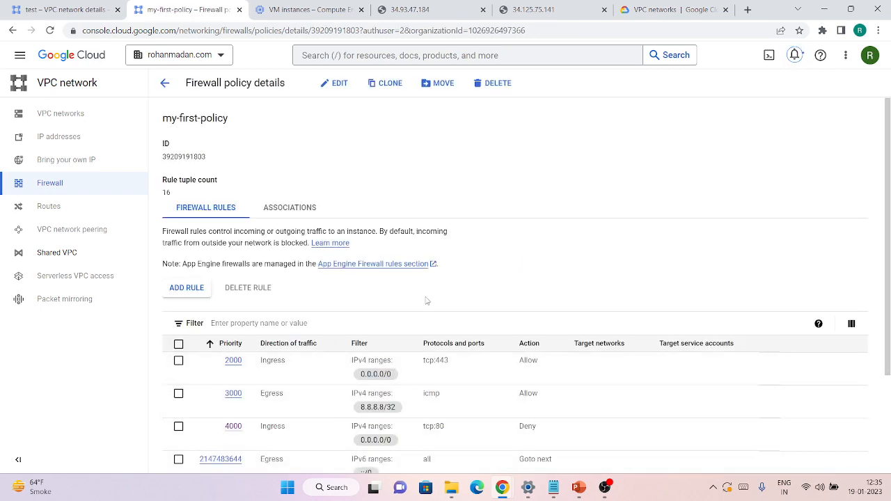
Check the priority 4000 rule's target network and the association list of my-first-policy.
scroll(426, 301, "down", 1)
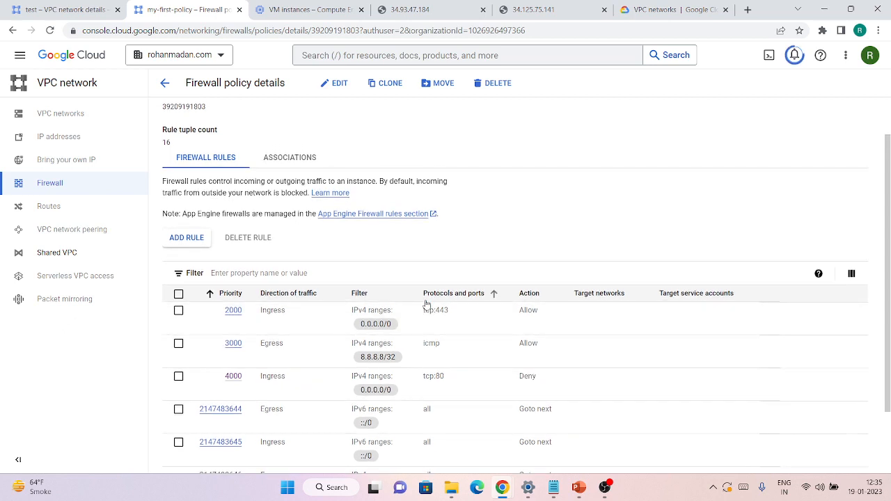
scroll(426, 304, "down", 1)
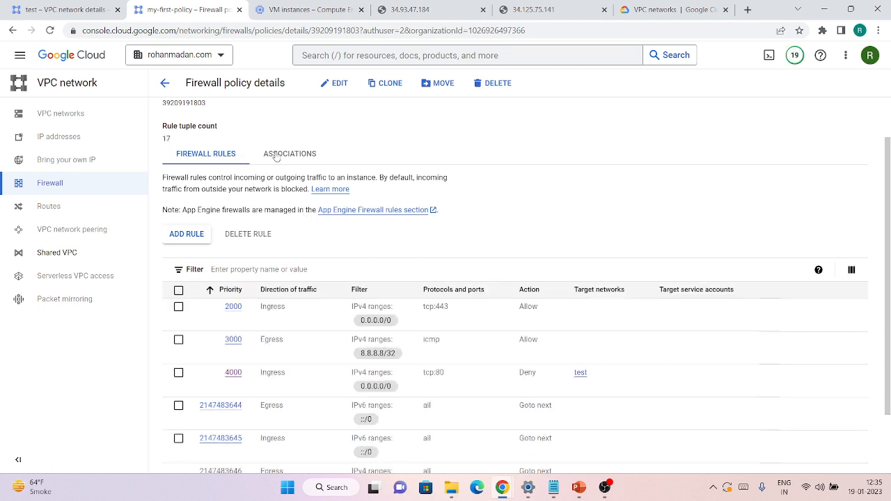
left_click(276, 155)
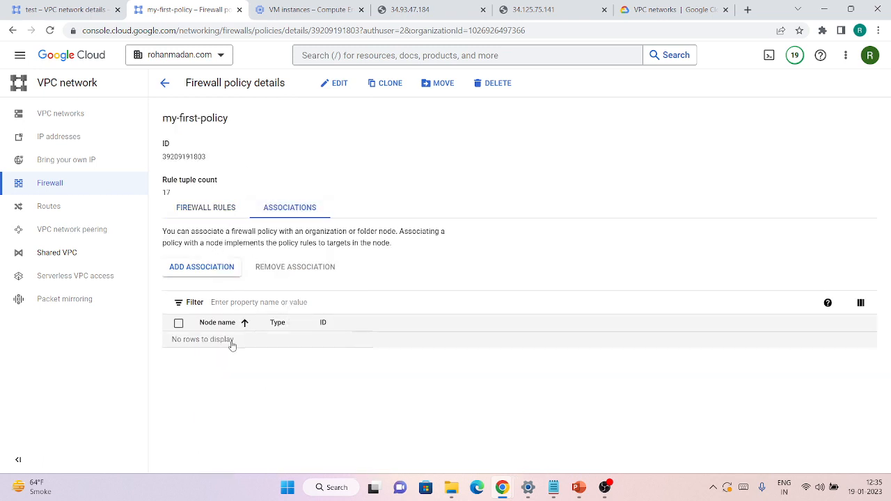
left_click(211, 208)
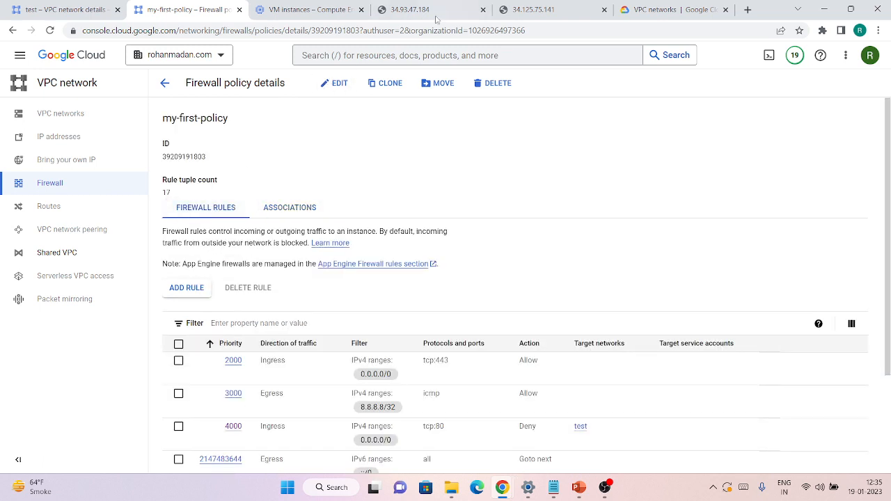
Test HTTP access to both VMs again using their open external IP pages.
left_click(434, 10)
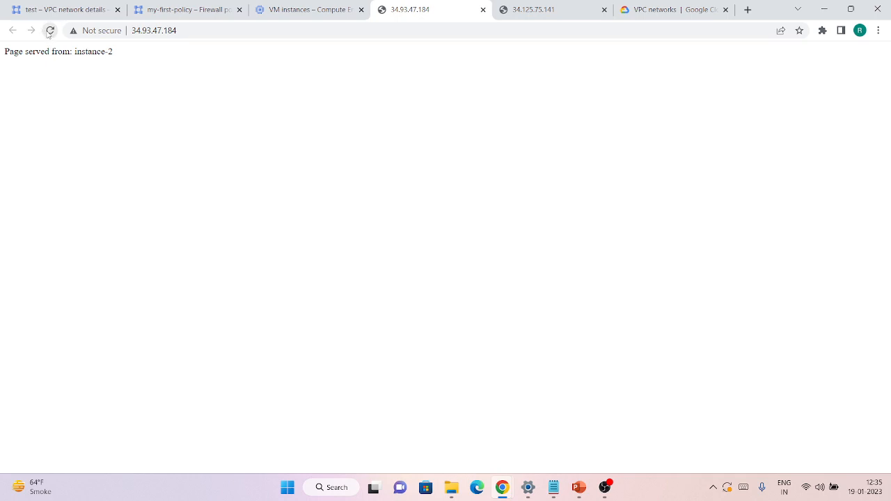
left_click(560, 6)
left_click(50, 31)
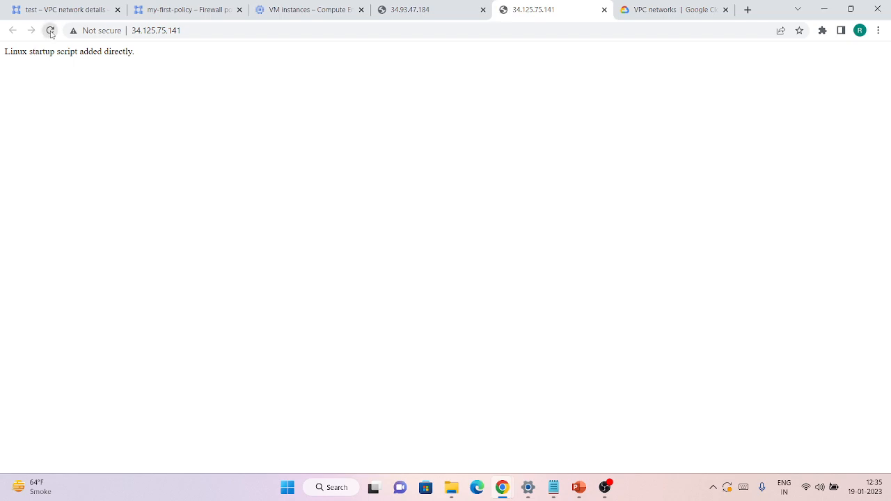
left_click(51, 32)
left_click(281, 9)
Associate my-first-policy with the organization node.
left_click(184, 11)
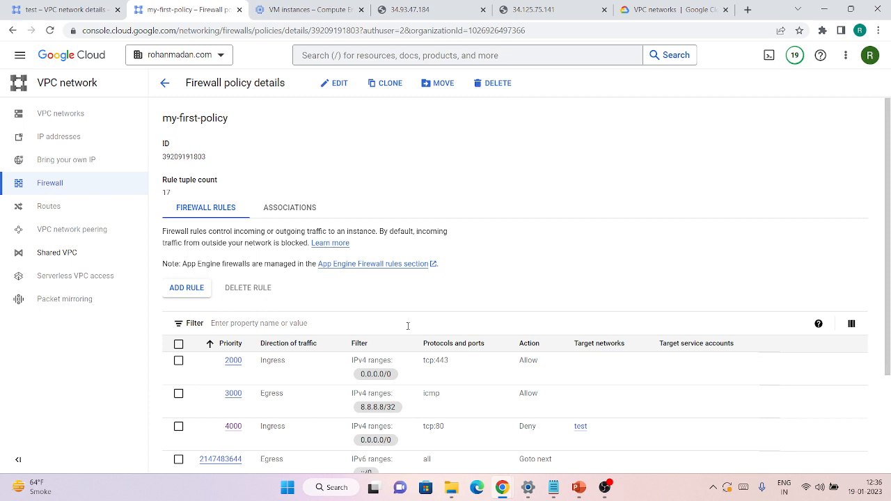
left_click(316, 208)
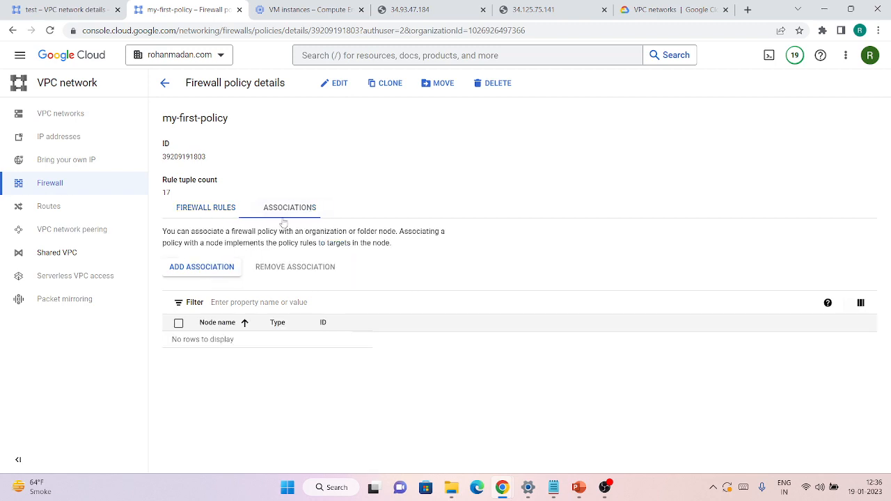
left_click(217, 272)
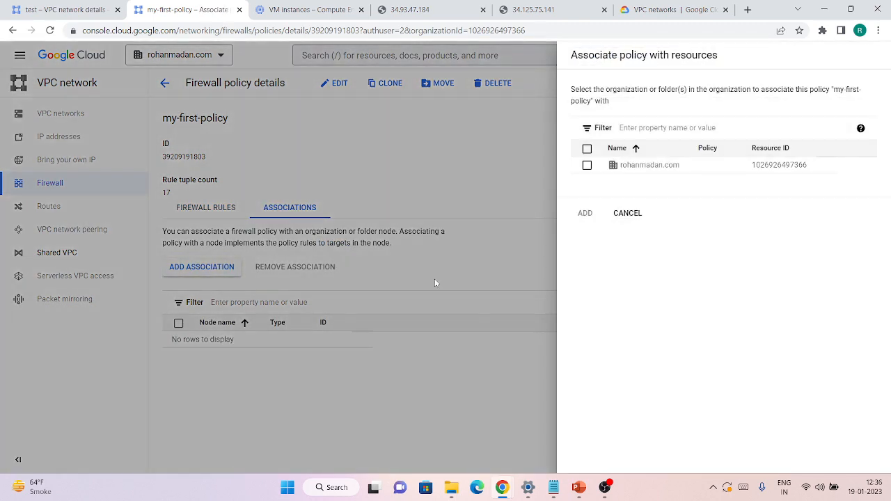
left_click(586, 166)
left_click(583, 214)
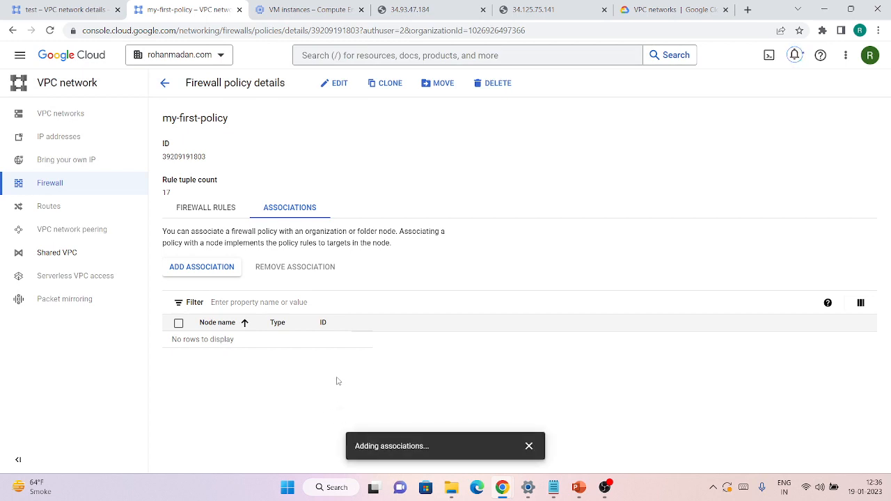
Reload the external IP pages of instance-1 and instance-2 to test HTTP access with the policy associated.
left_click(195, 207)
left_click(567, 7)
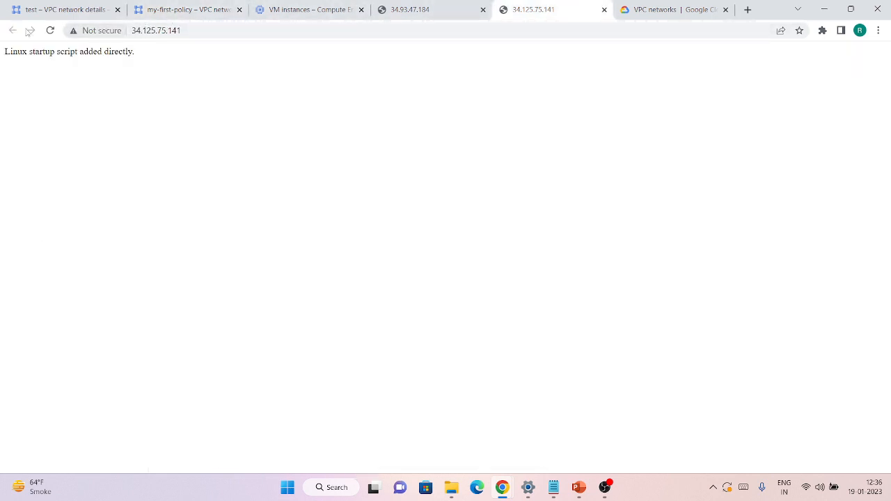
left_click(49, 37)
left_click(310, 9)
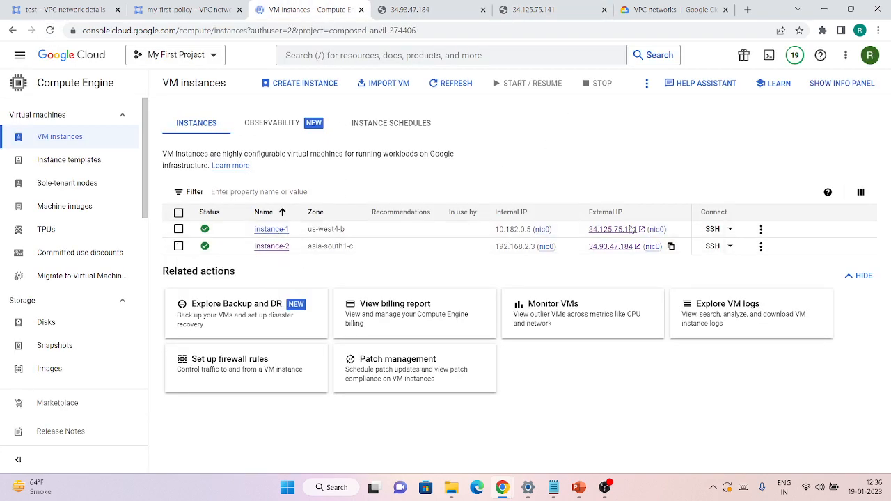
left_click(421, 9)
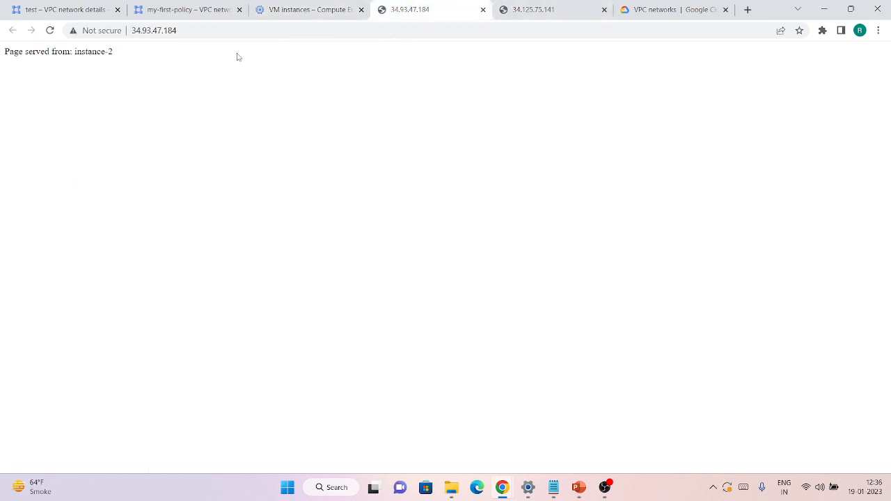
left_click(48, 30)
Review my-first-policy's firewall rules and their target networks against both VMs' test pages and the VM list.
left_click(192, 9)
scroll(374, 362, "down", 2)
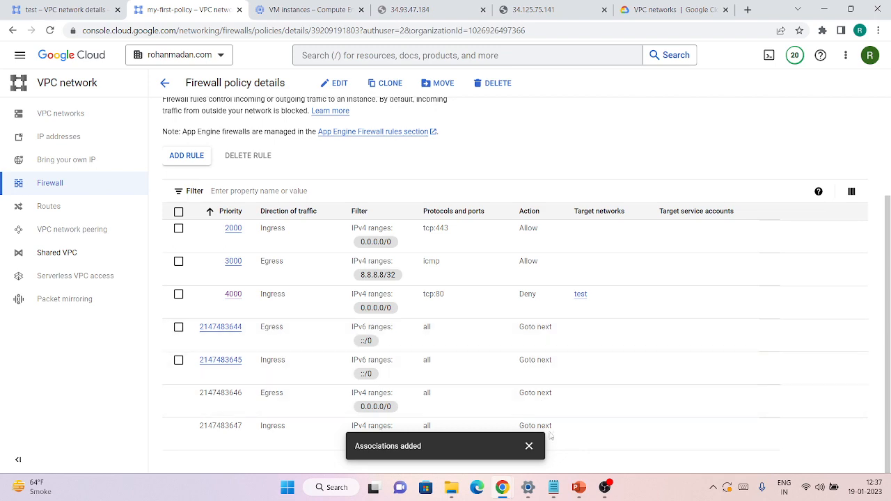
left_click(528, 446)
scroll(463, 314, "up", 2)
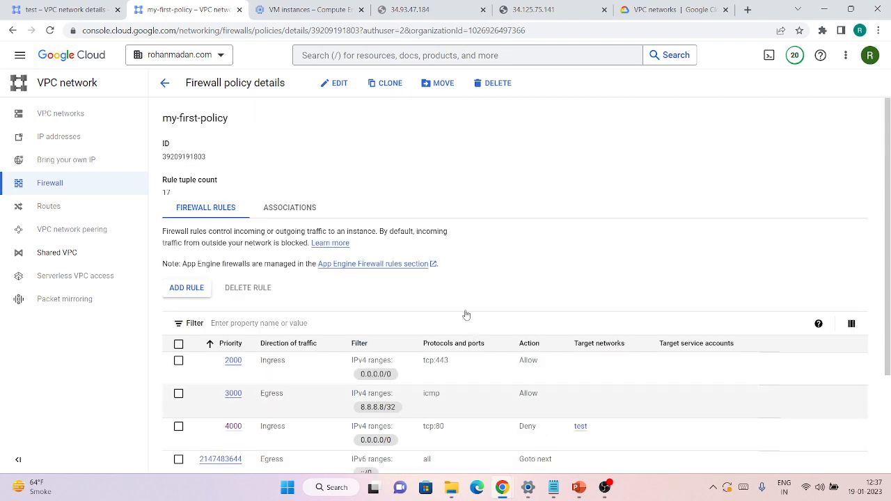
left_click(441, 31)
left_click(440, 15)
left_click(536, 6)
left_click(369, 4)
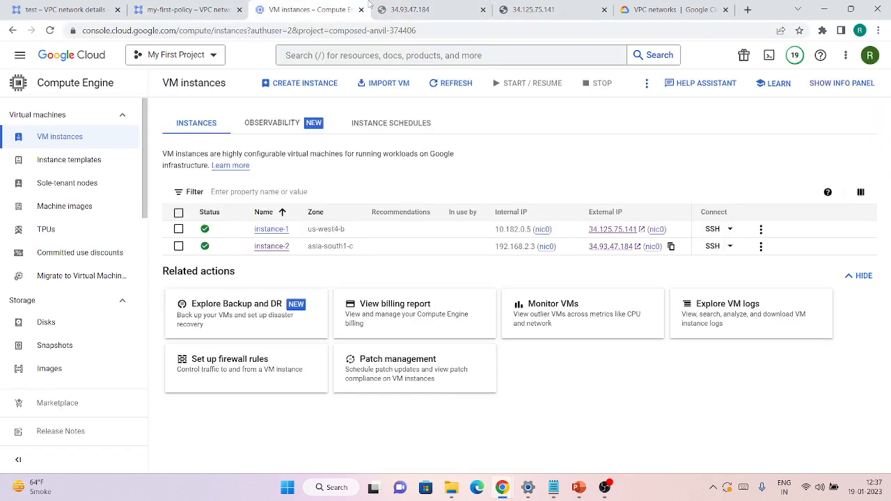
left_click(211, 7)
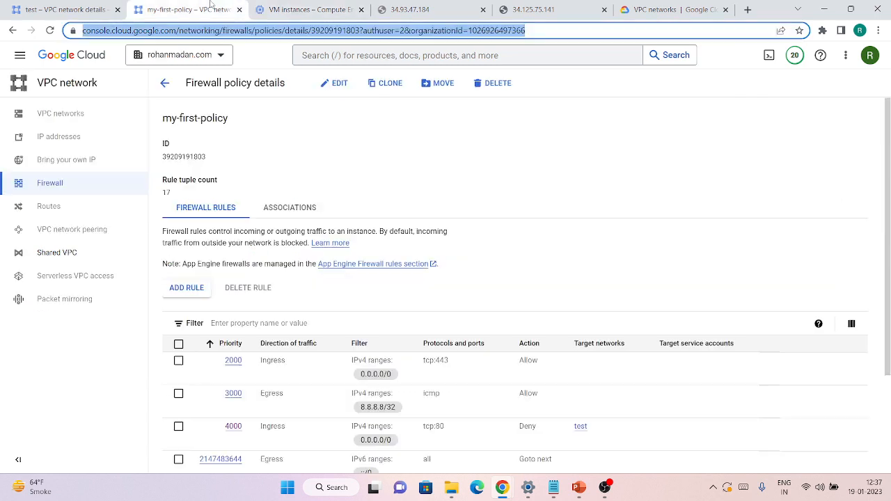
left_click(573, 166)
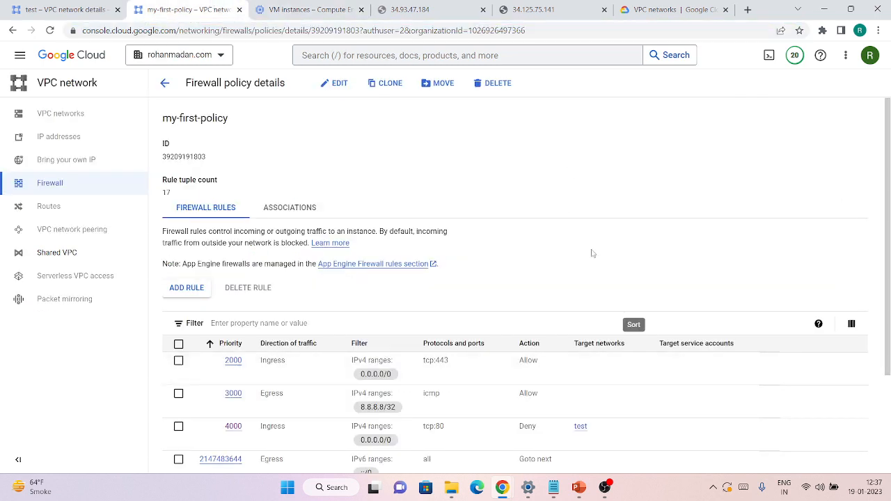